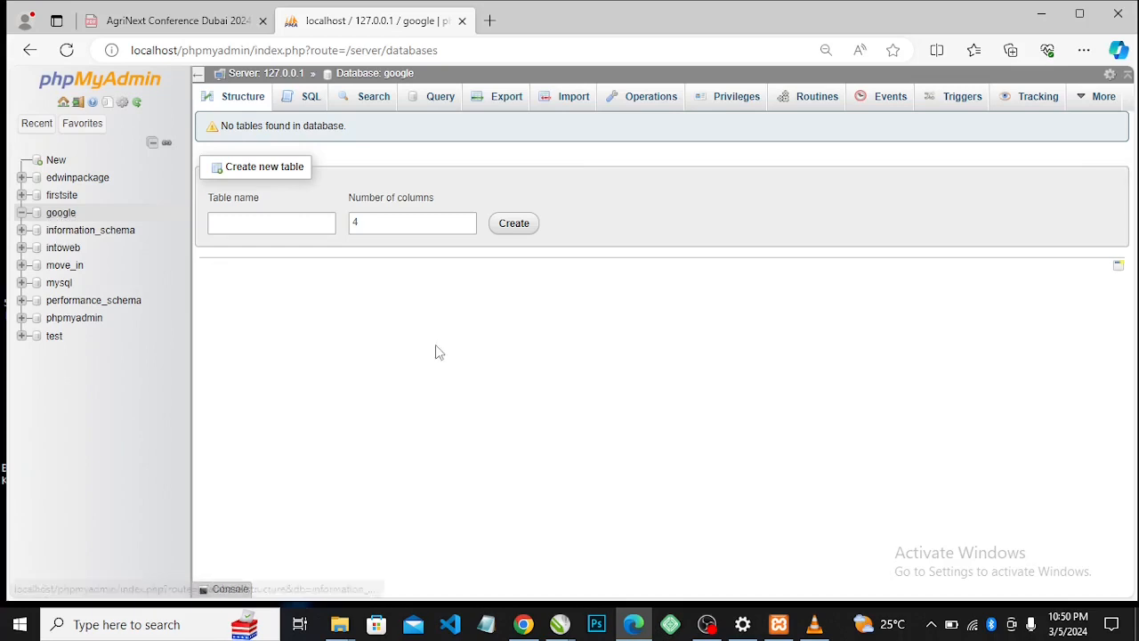
# Minimize the phpMyAdmin browser window to reveal the Windows desktop
pyautogui.click(1043, 15)
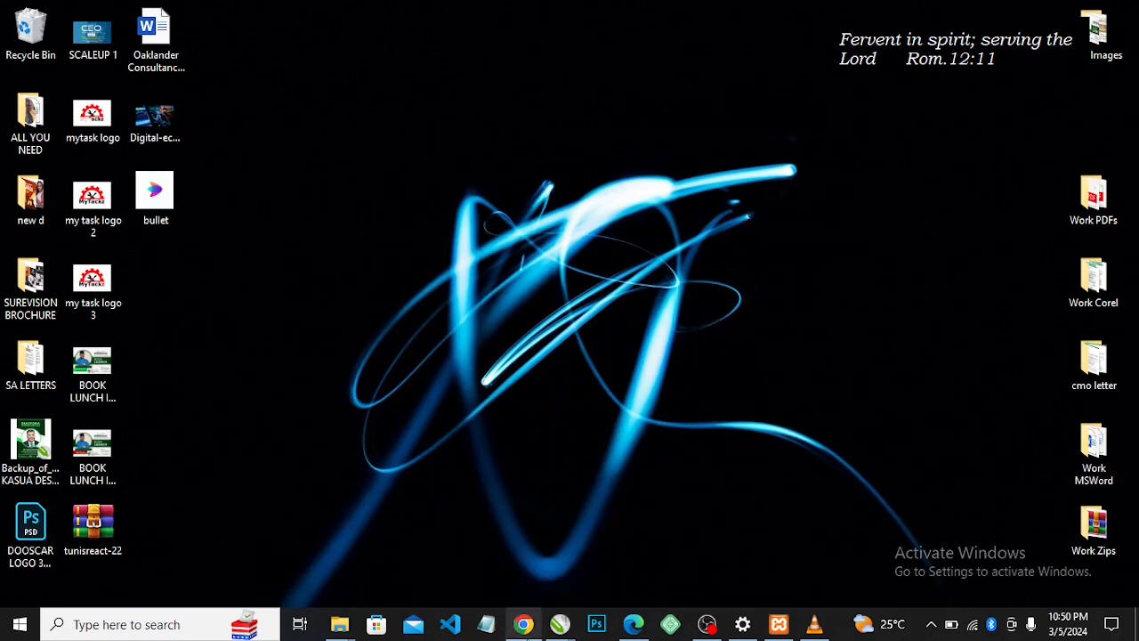
# Load wordpress.org in a new browser tab
pyautogui.click(525, 625)
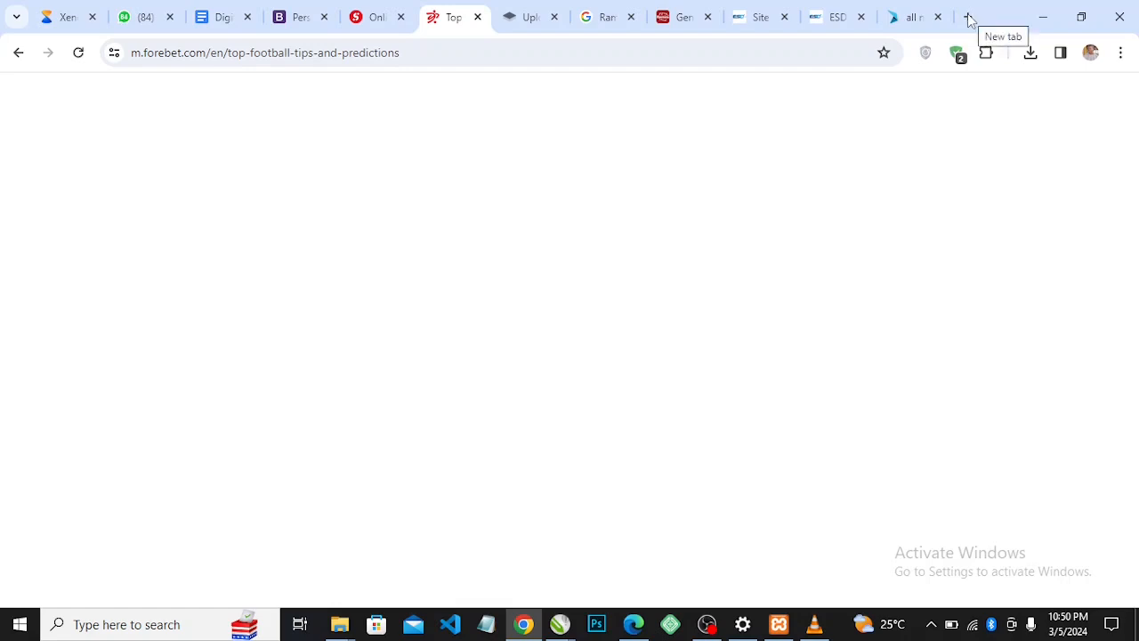
pyautogui.click(970, 17)
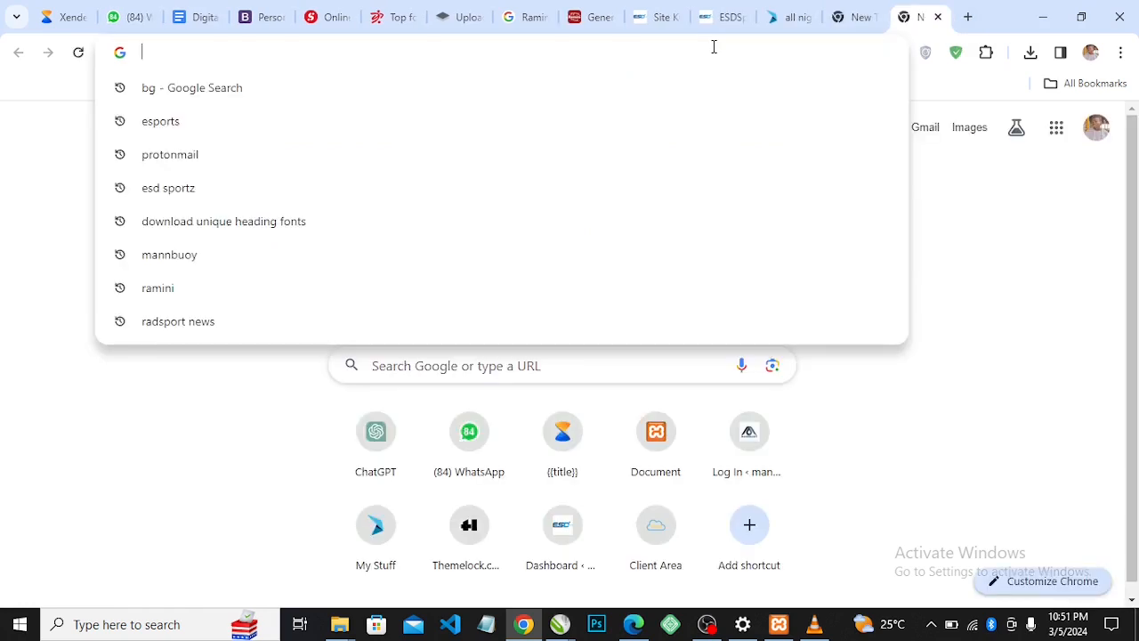
pyautogui.write('wo')
pyautogui.press('Right')
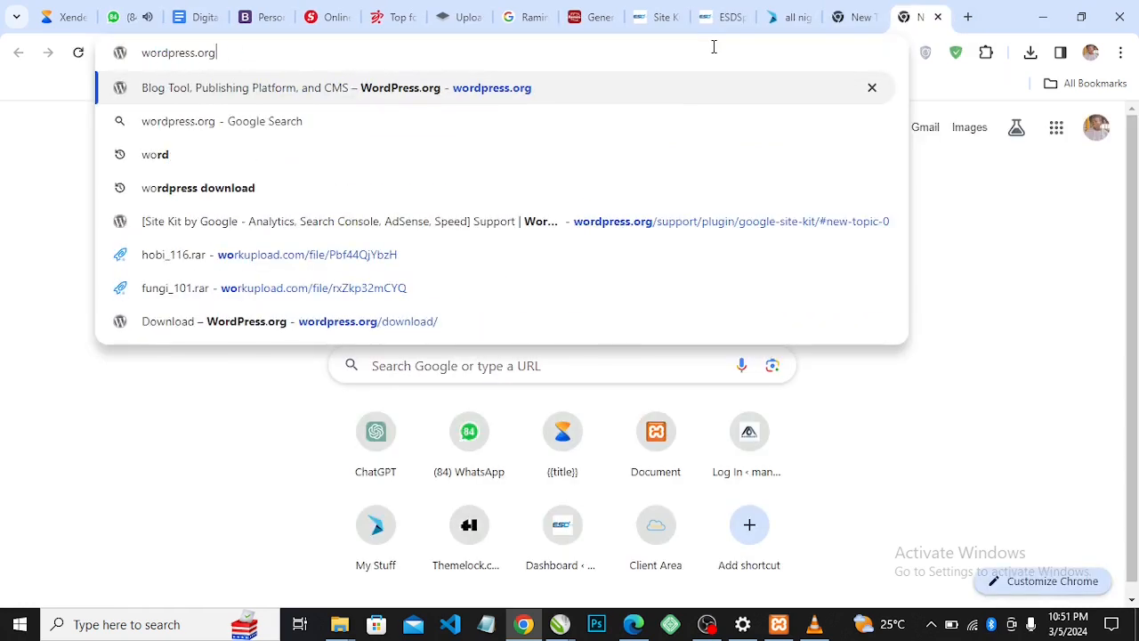
pyautogui.press('Return')
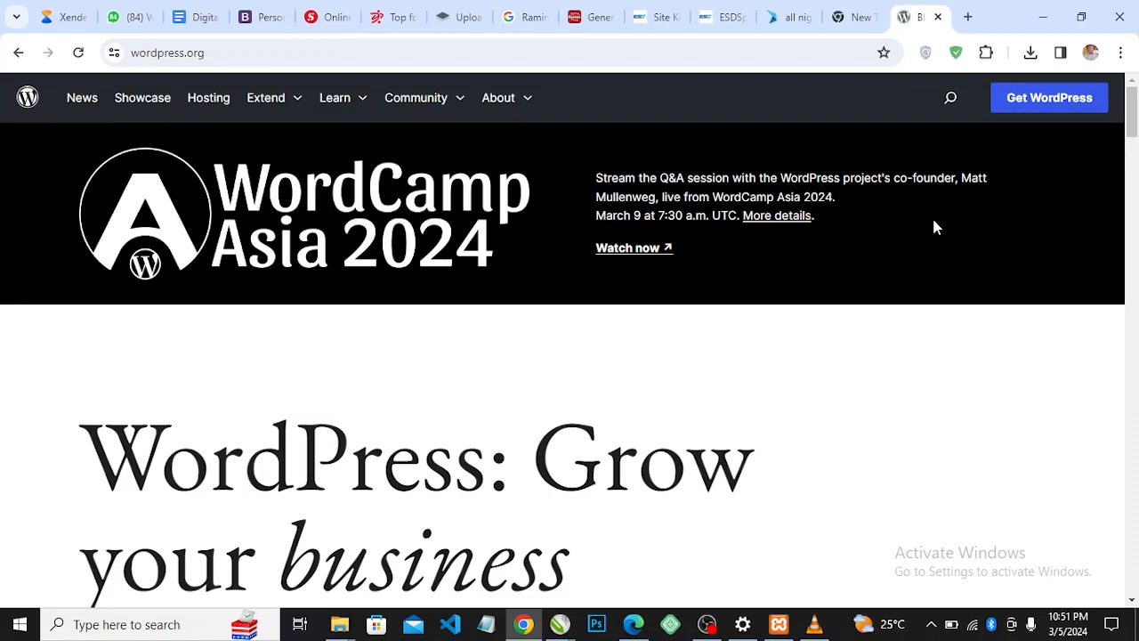
# Open the Get WordPress download page for version 6.4.3, then minimize the browser
pyautogui.click(1020, 106)
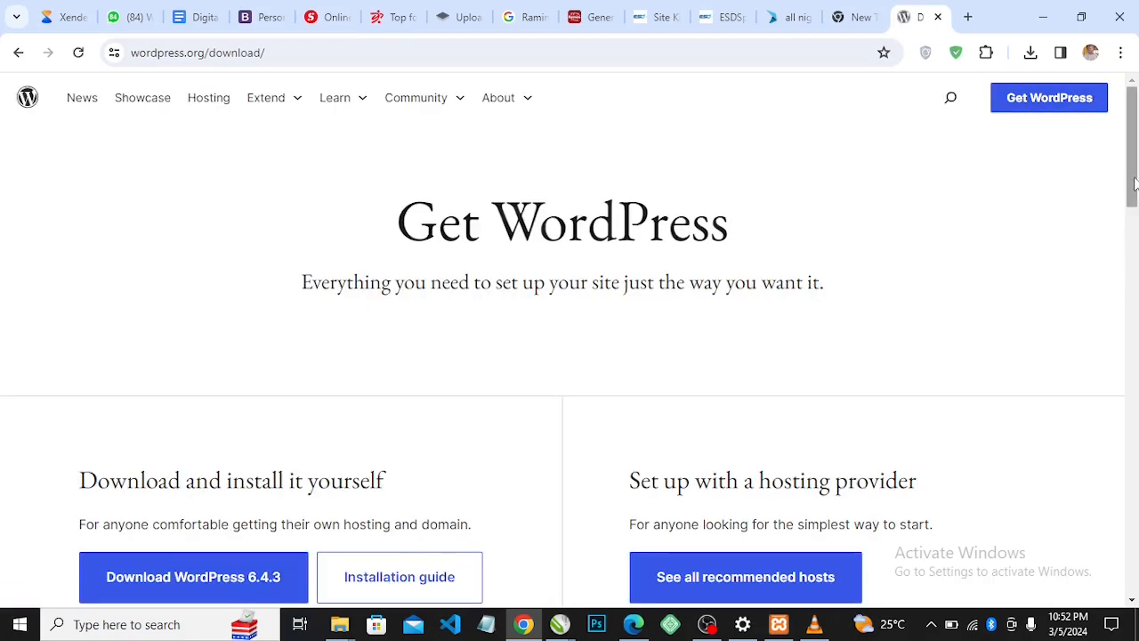
pyautogui.moveTo(1134, 185); pyautogui.dragTo(1134, 222)
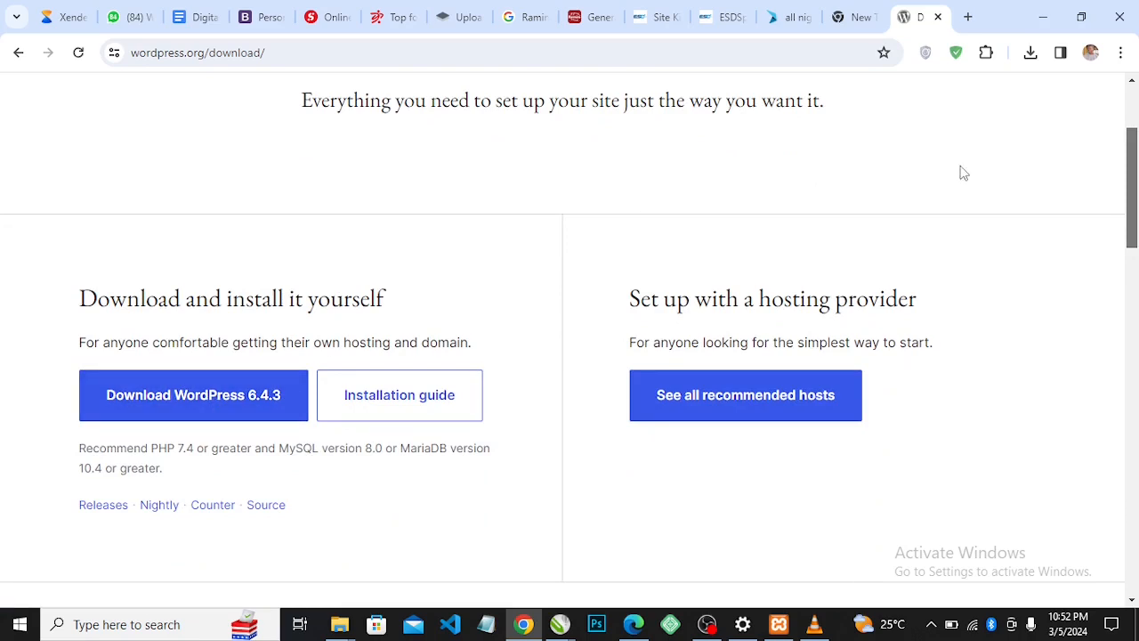
pyautogui.click(1044, 17)
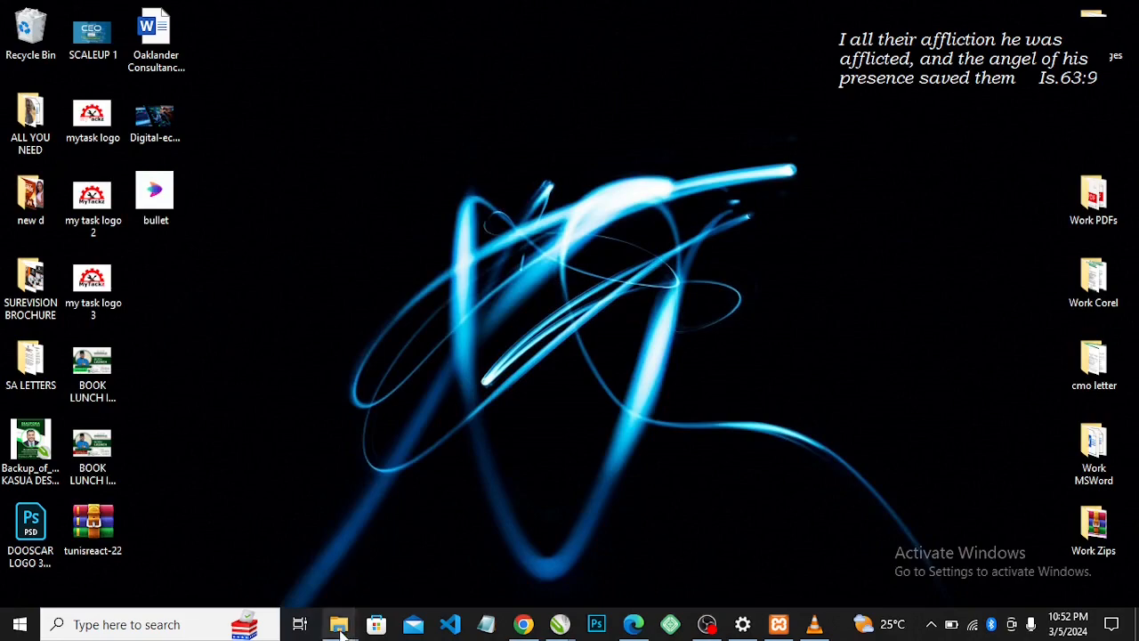
# Extract wordpress-6.2.2.zip in the ALL YOU NEED folder, keeping the existing wordpress files
pyautogui.moveTo(342, 631)
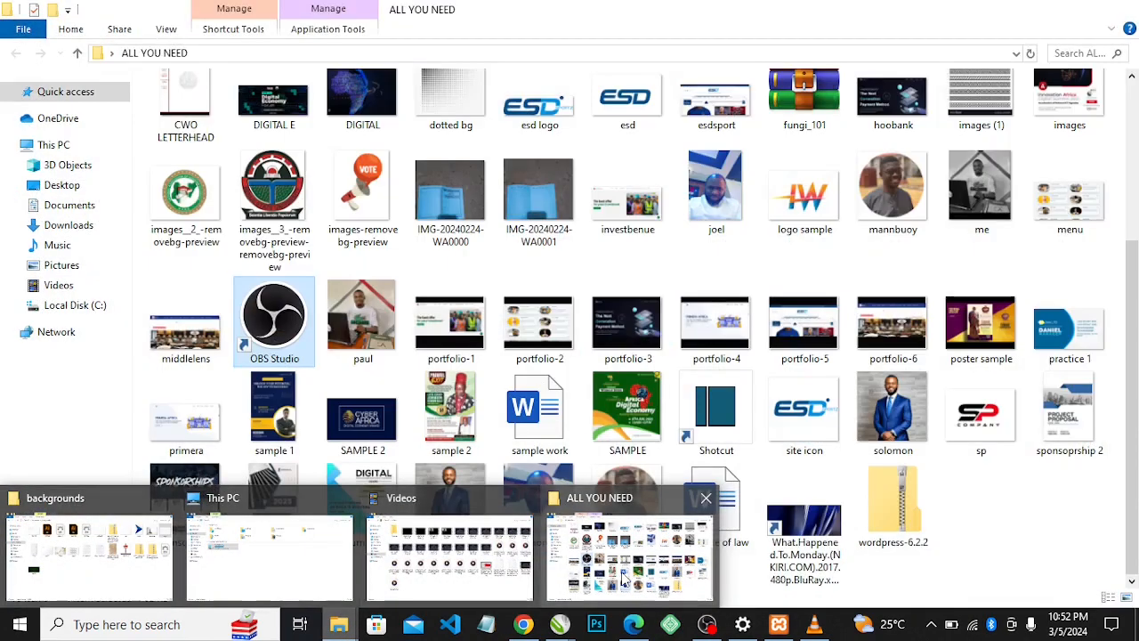
pyautogui.click(623, 581)
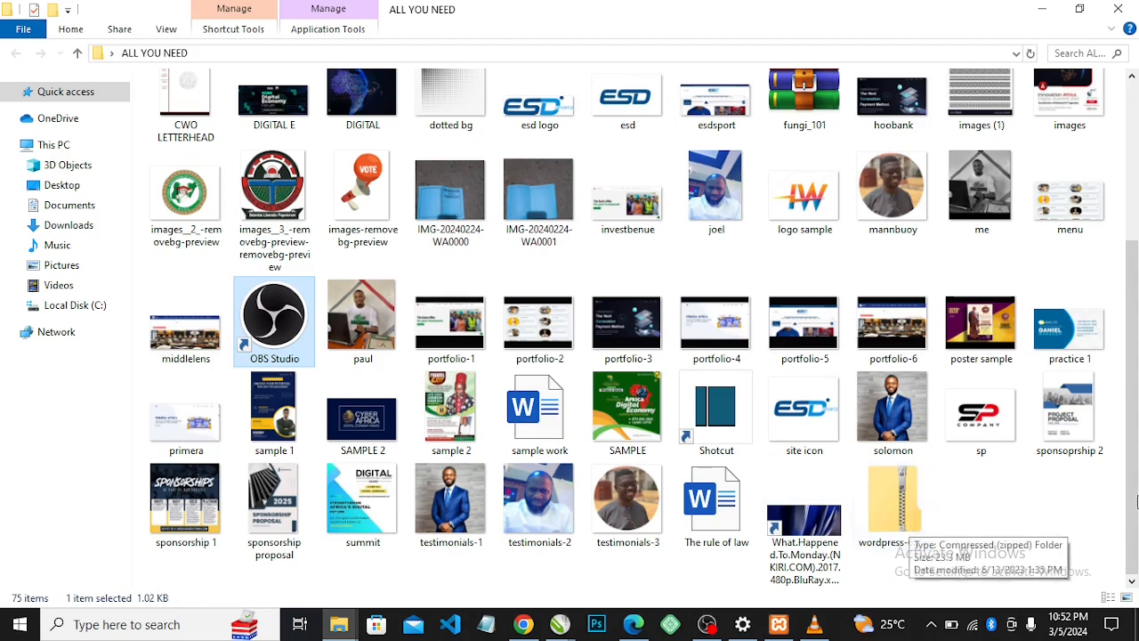
pyautogui.click(878, 496)
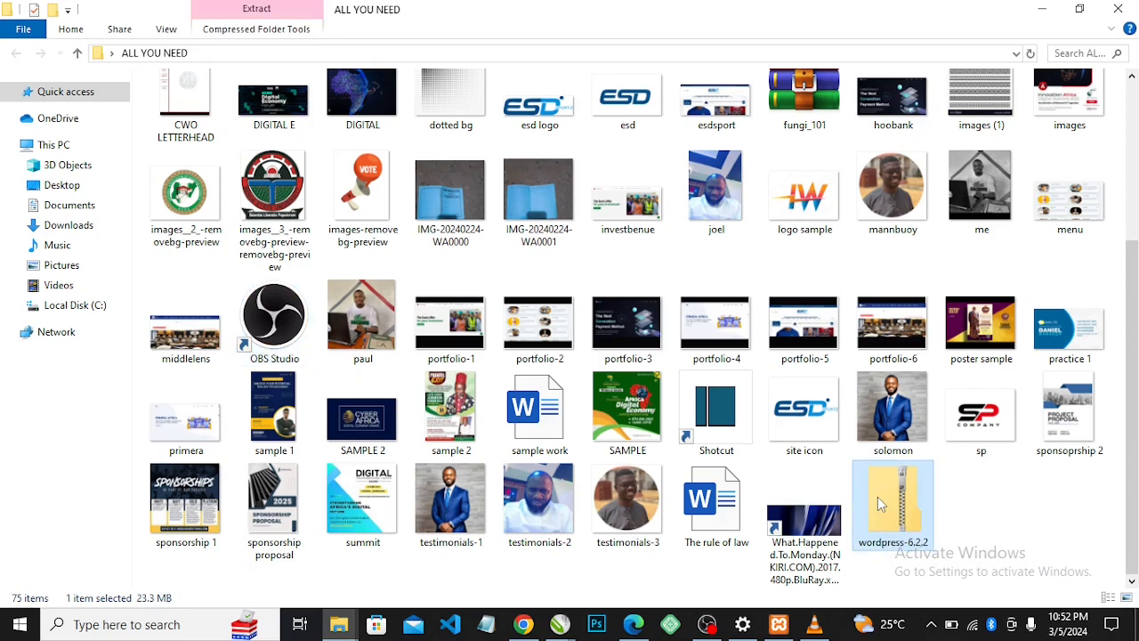
pyautogui.doubleClick(878, 496)
pyautogui.rightClick(876, 516)
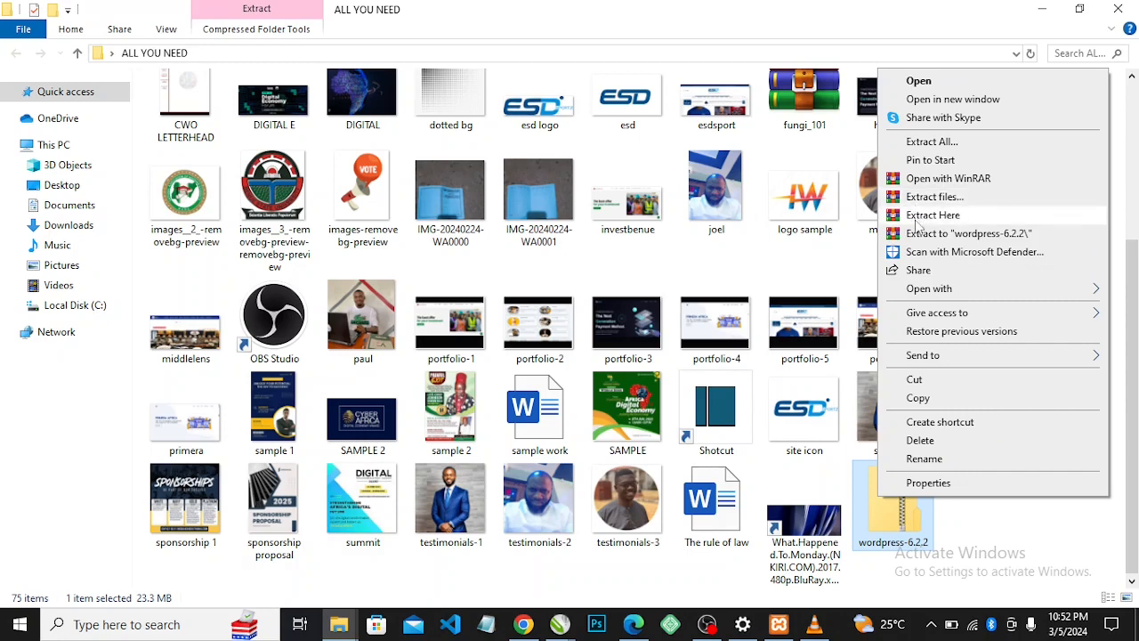
pyautogui.click(916, 217)
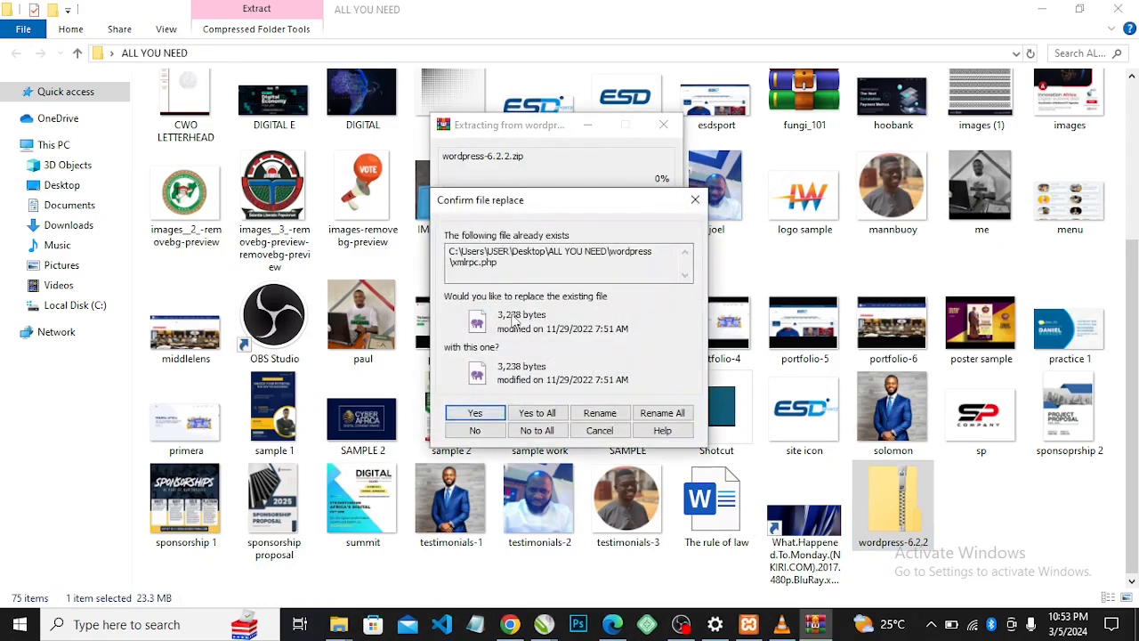
pyautogui.click(695, 200)
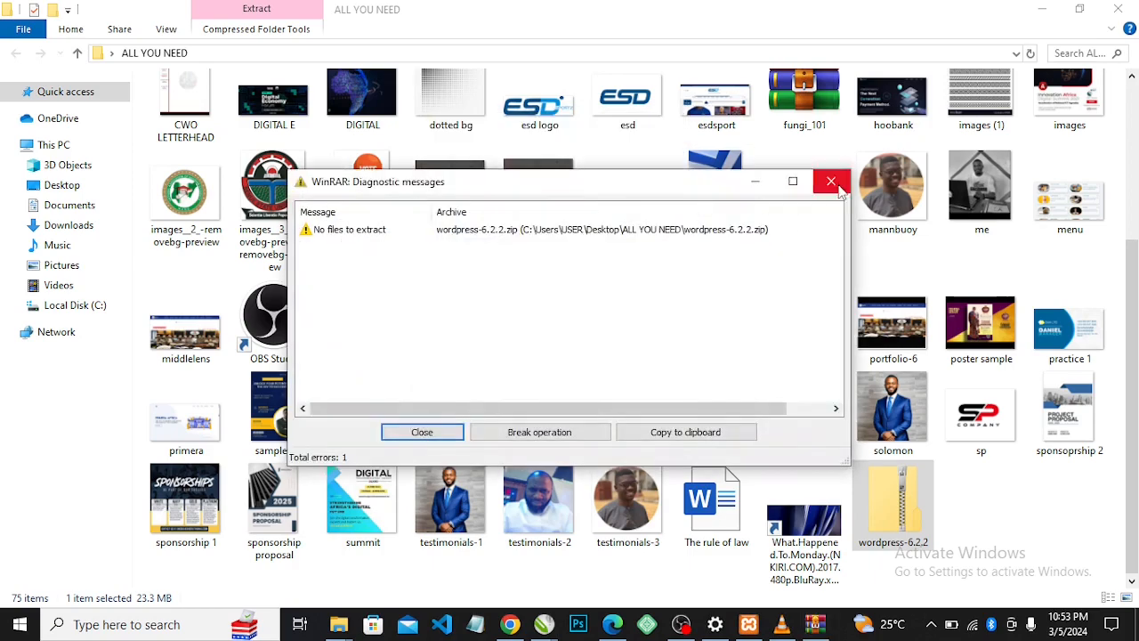
pyautogui.click(840, 189)
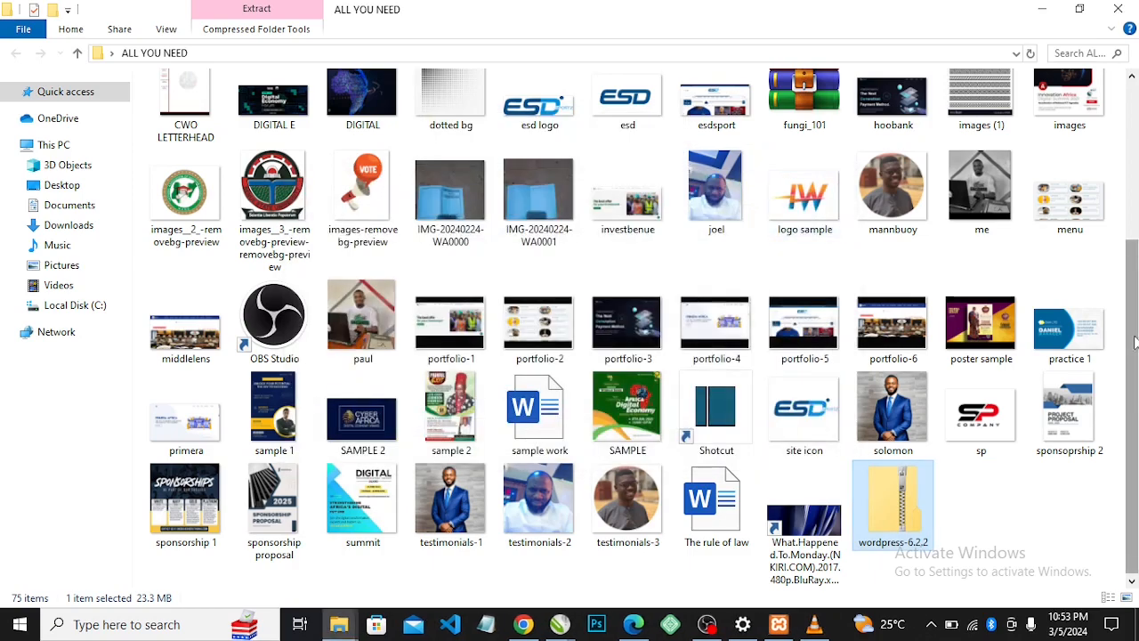
# Copy all 19 items in the wordpress folder, including wp-admin and wp-content
pyautogui.moveTo(1137, 350); pyautogui.dragTo(1137, 193)
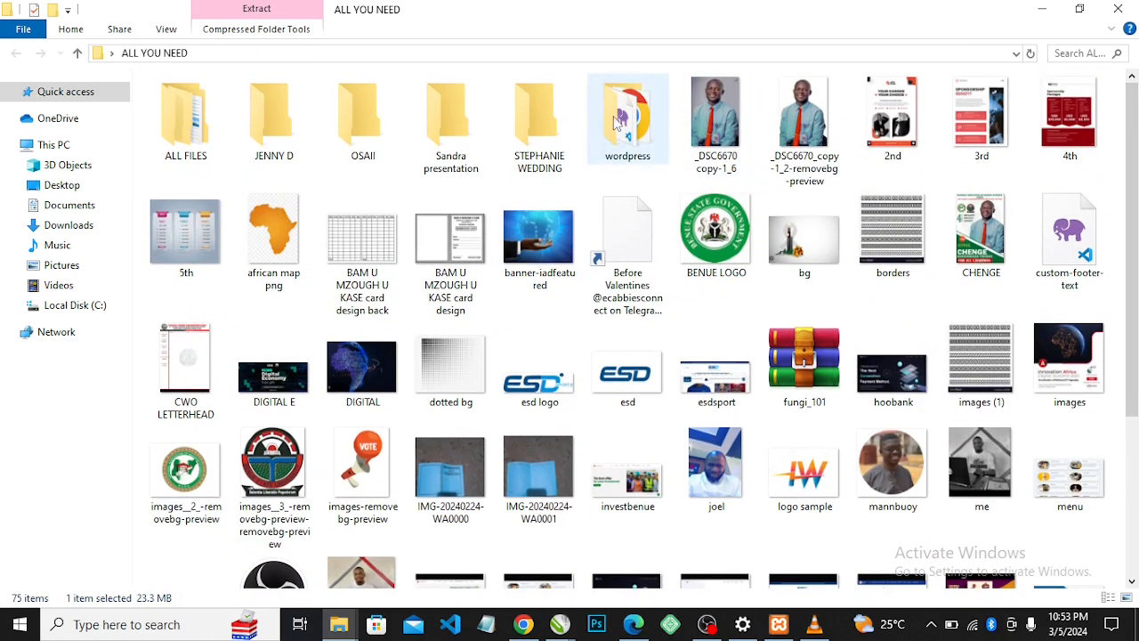
pyautogui.moveTo(616, 121)
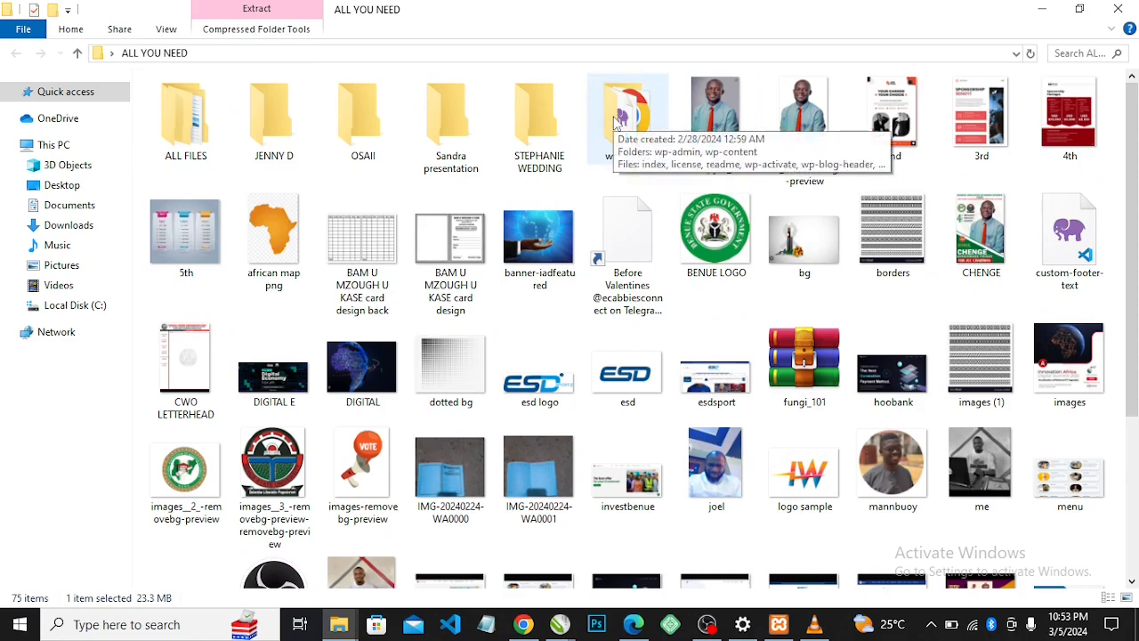
pyautogui.moveTo(1132, 274)
pyautogui.mouseDown()
pyautogui.moveTo(1132, 432)
pyautogui.moveTo(1132, 272)
pyautogui.mouseUp()
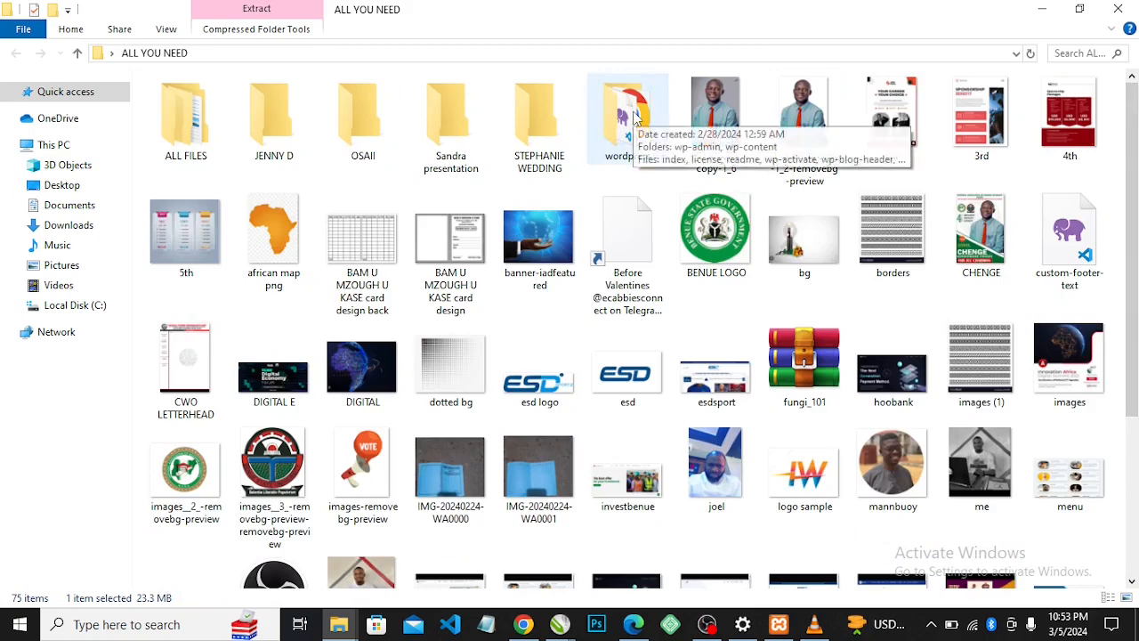
pyautogui.doubleClick(635, 115)
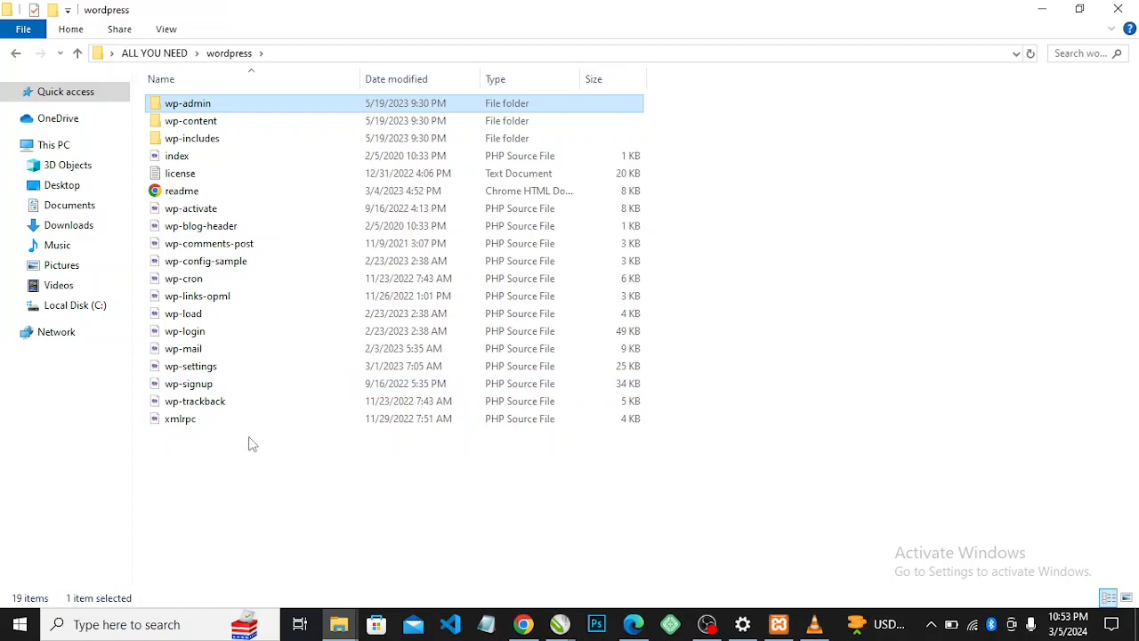
pyautogui.click(192, 473)
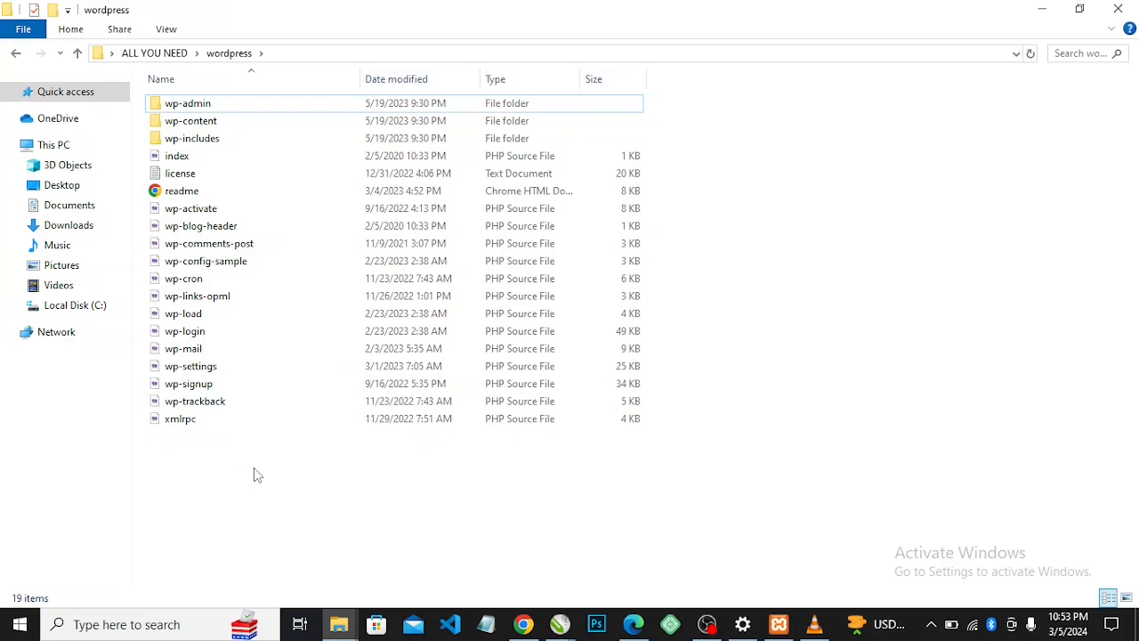
pyautogui.hotkey('ctrl', 'a')
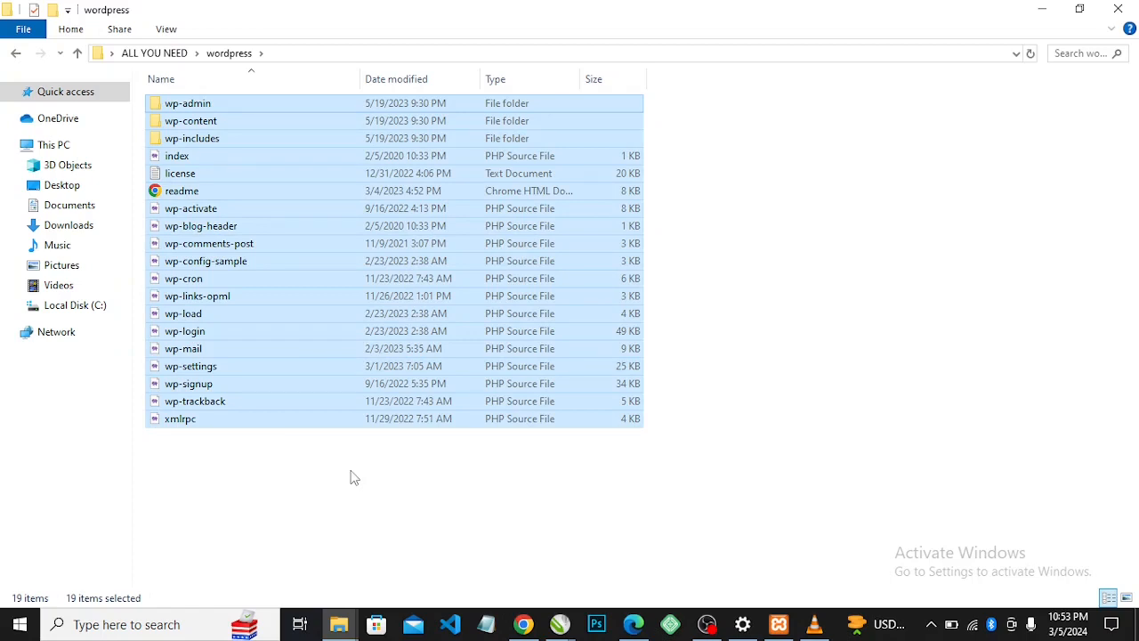
pyautogui.rightClick(265, 257)
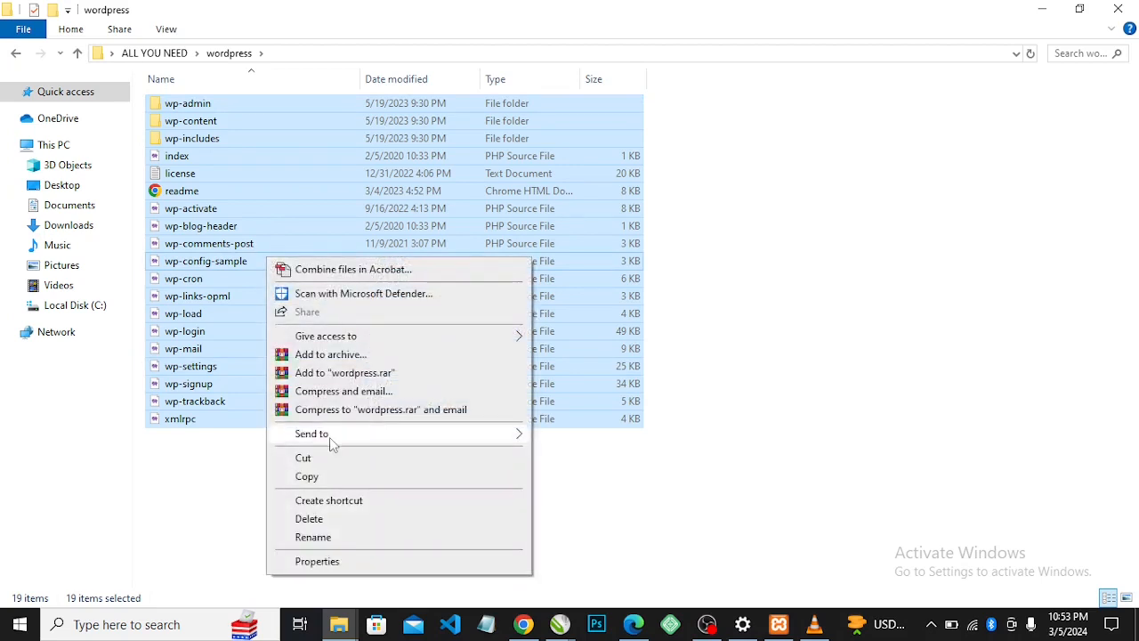
pyautogui.click(319, 480)
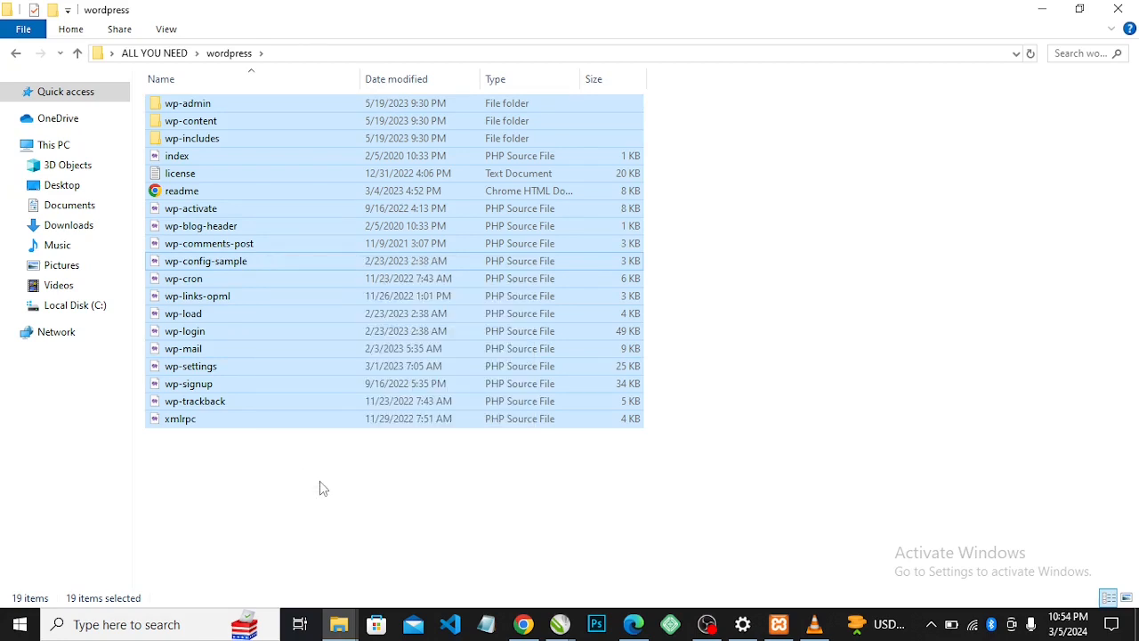
# Go to C:\xampp\htdocs and add a new folder named google
pyautogui.click(93, 311)
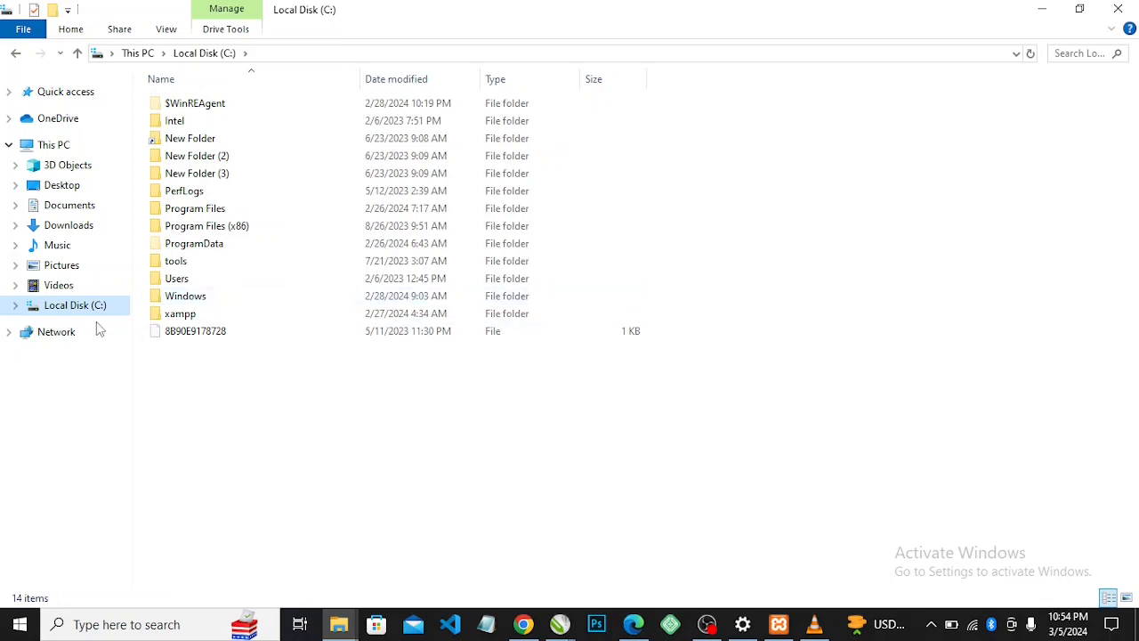
pyautogui.doubleClick(181, 317)
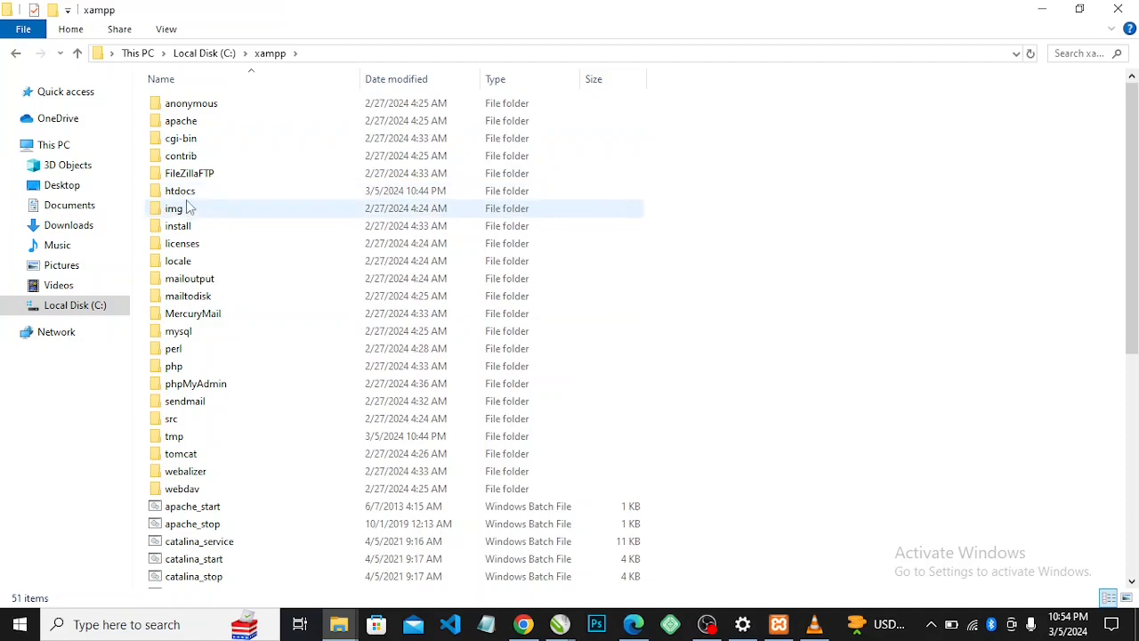
pyautogui.doubleClick(184, 195)
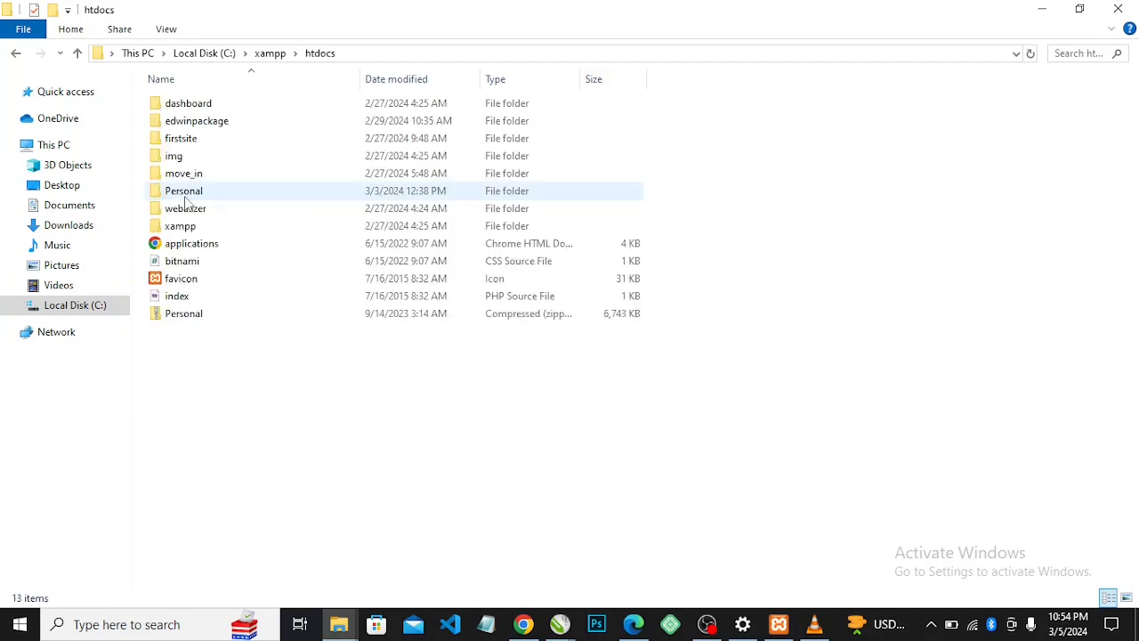
pyautogui.rightClick(264, 356)
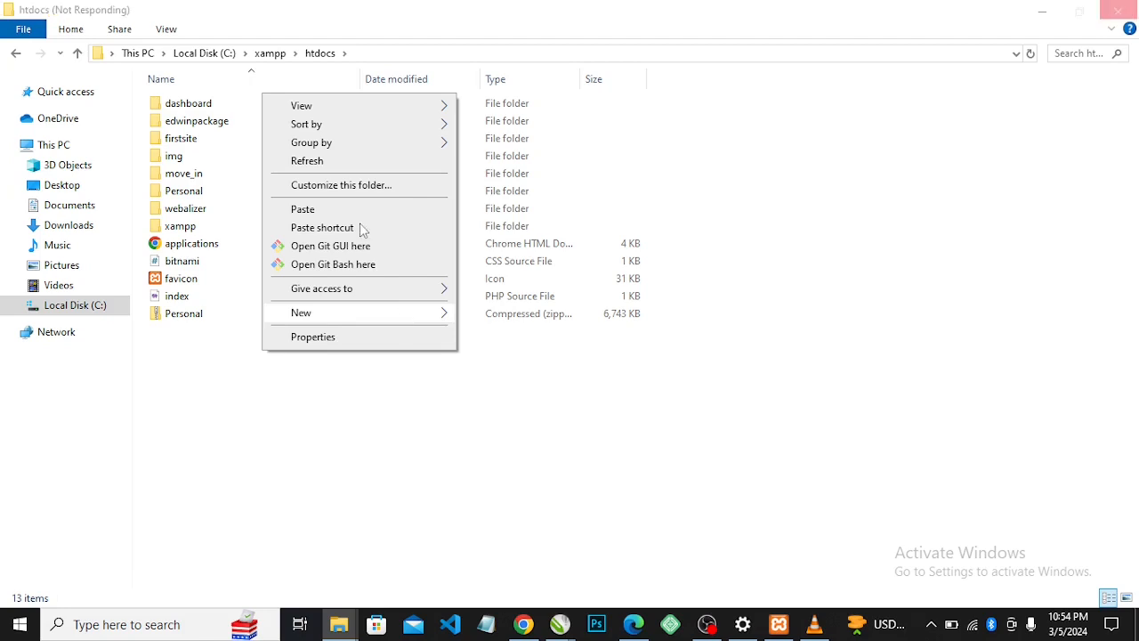
pyautogui.moveTo(362, 317)
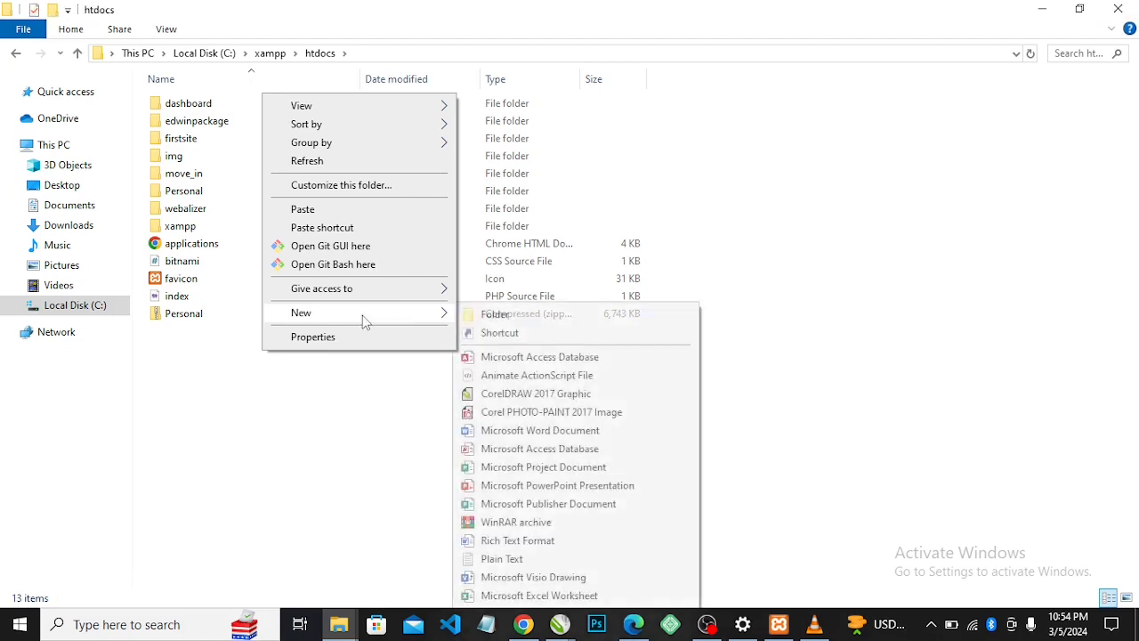
pyautogui.click(495, 315)
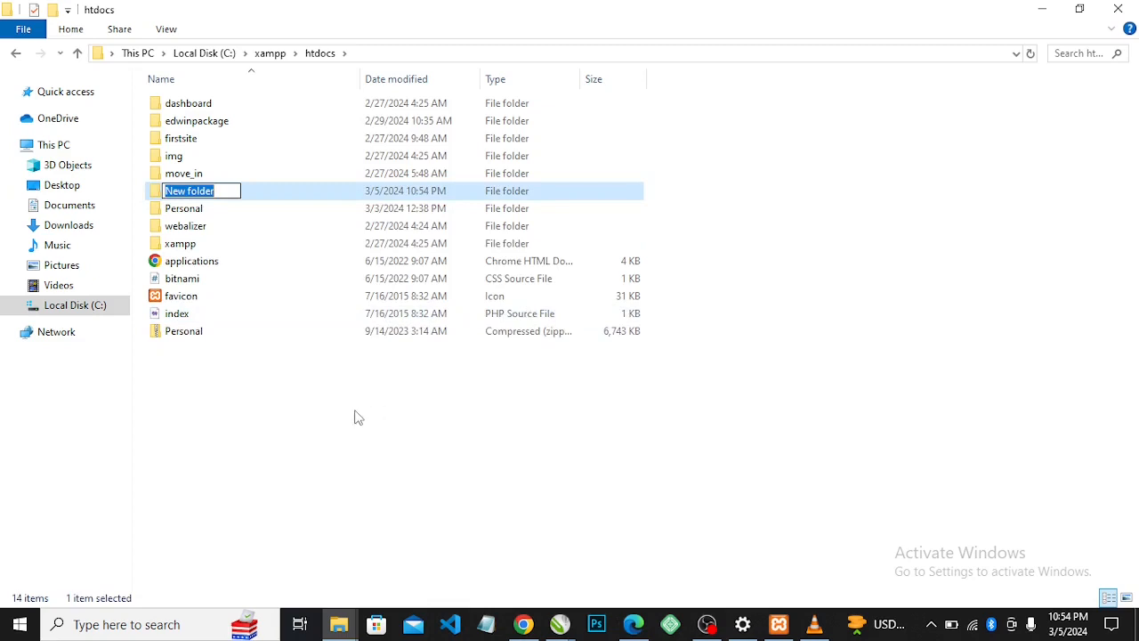
pyautogui.write('go')
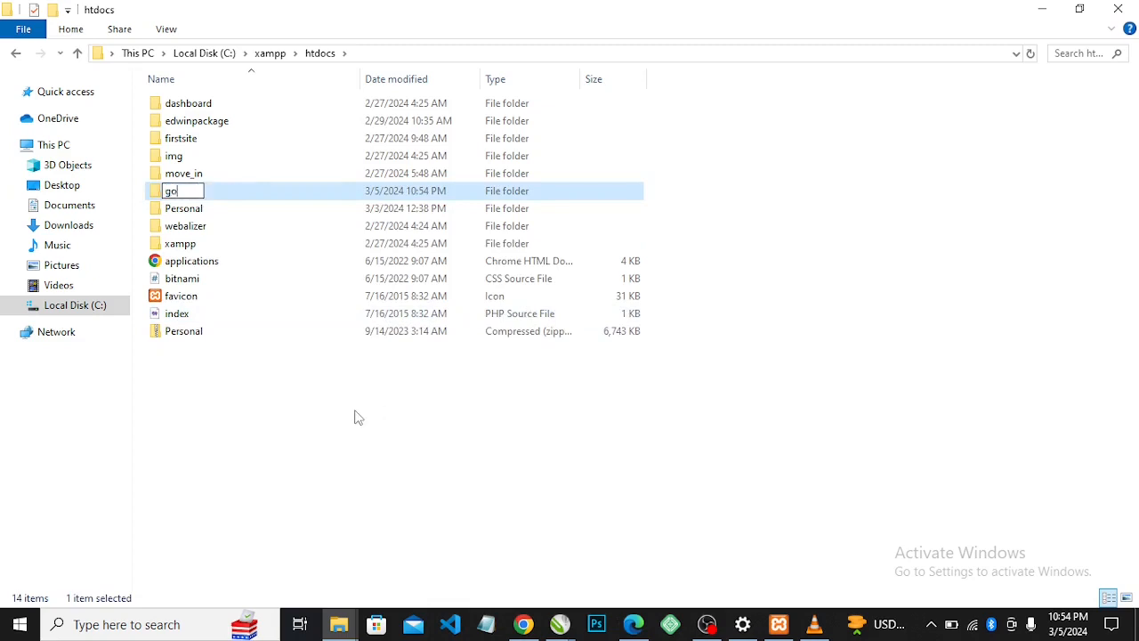
pyautogui.write('ogle')
# Paste the 19 copied WordPress items into the google folder, then return to Chrome
pyautogui.press('Return')
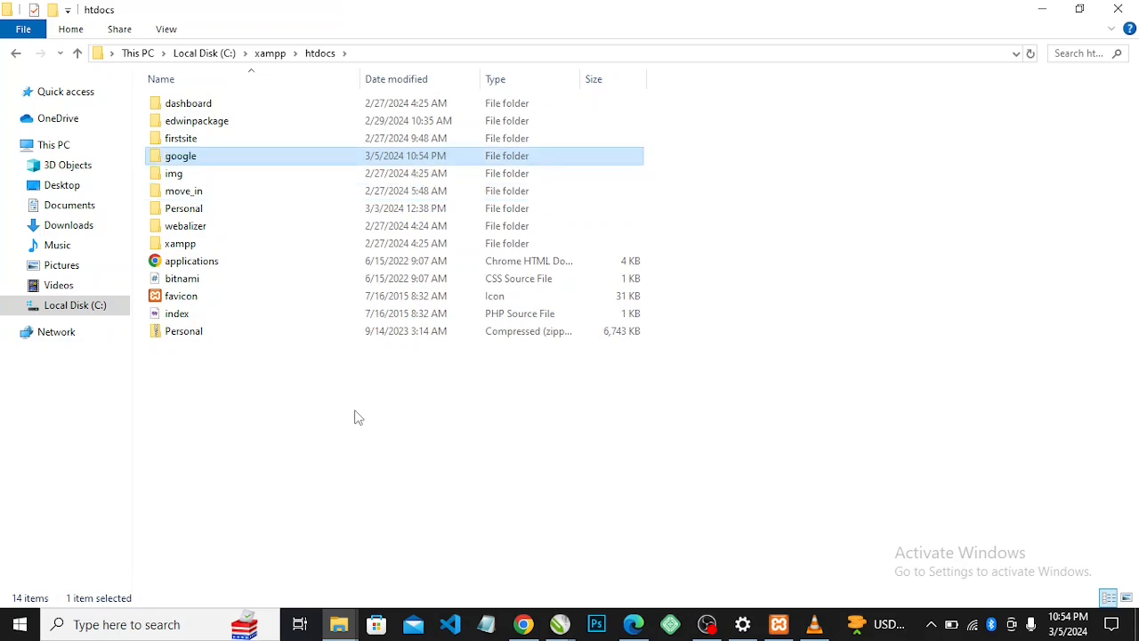
pyautogui.doubleClick(182, 160)
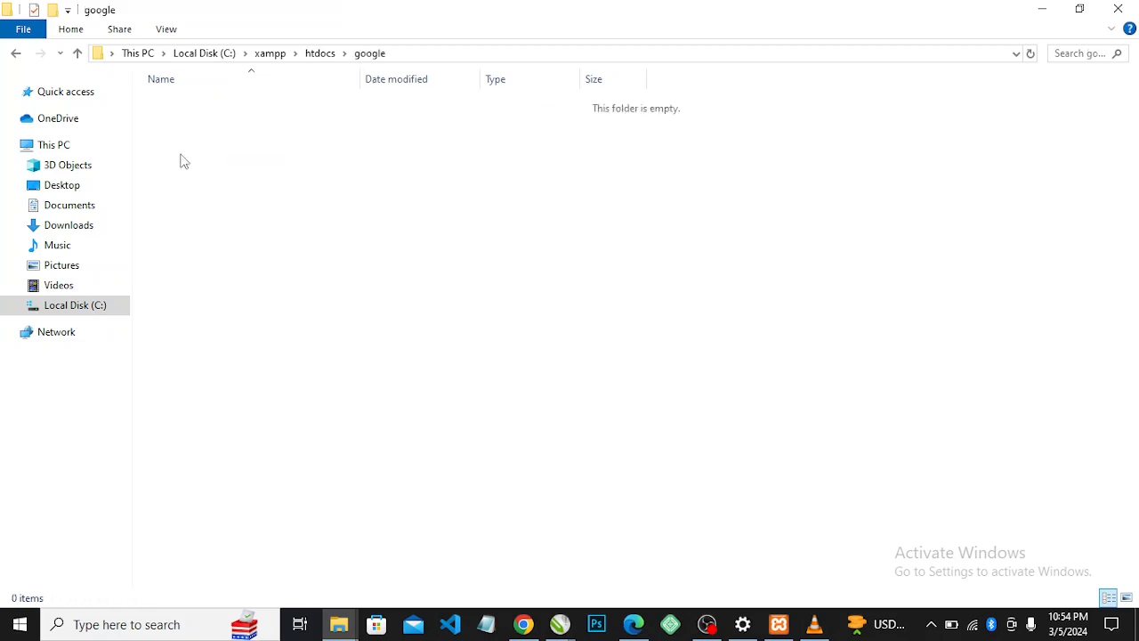
pyautogui.rightClick(248, 198)
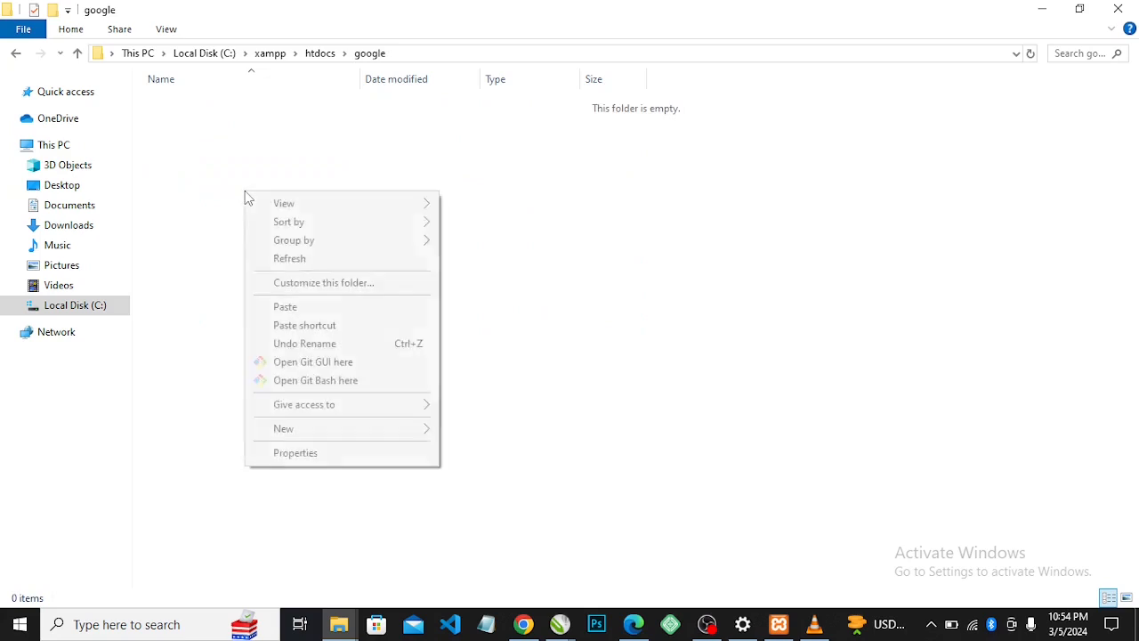
pyautogui.click(337, 312)
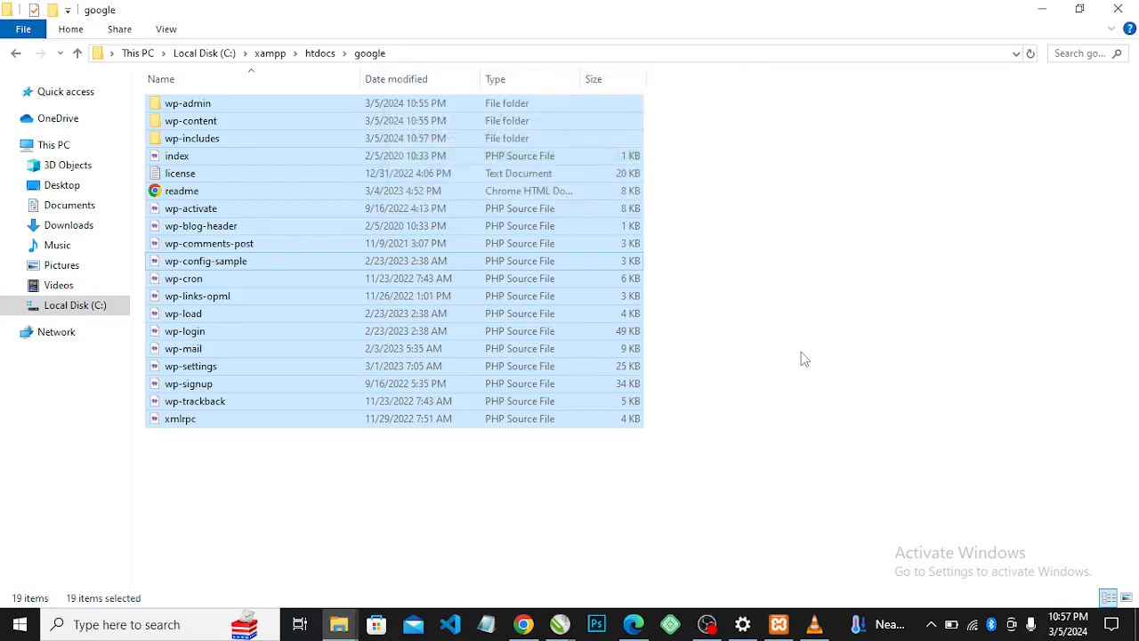
pyautogui.click(645, 510)
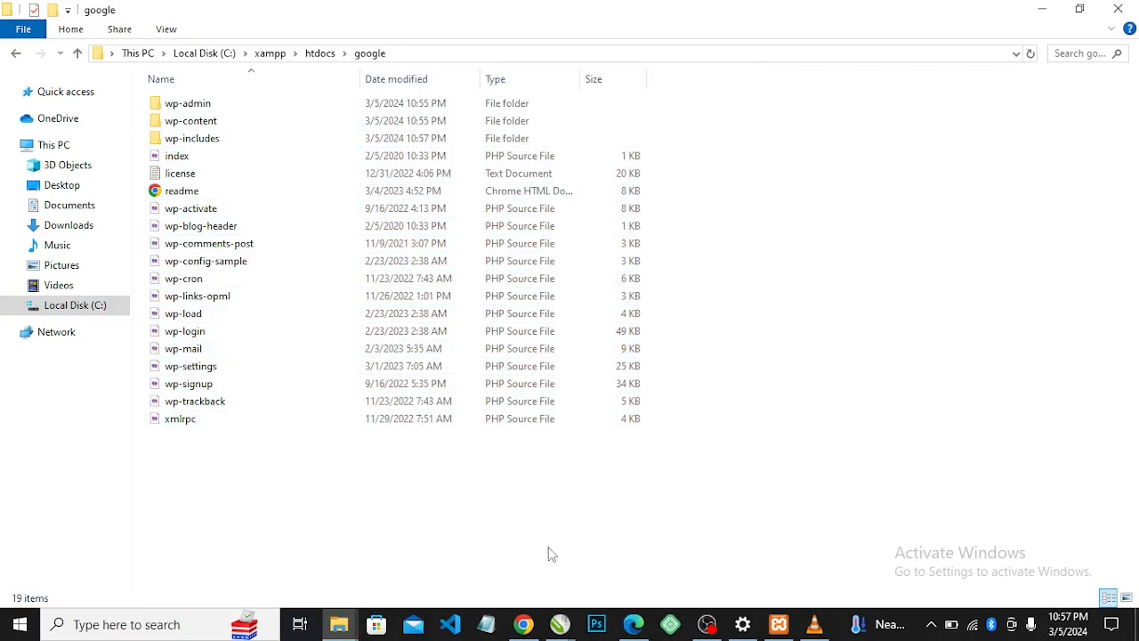
pyautogui.click(523, 624)
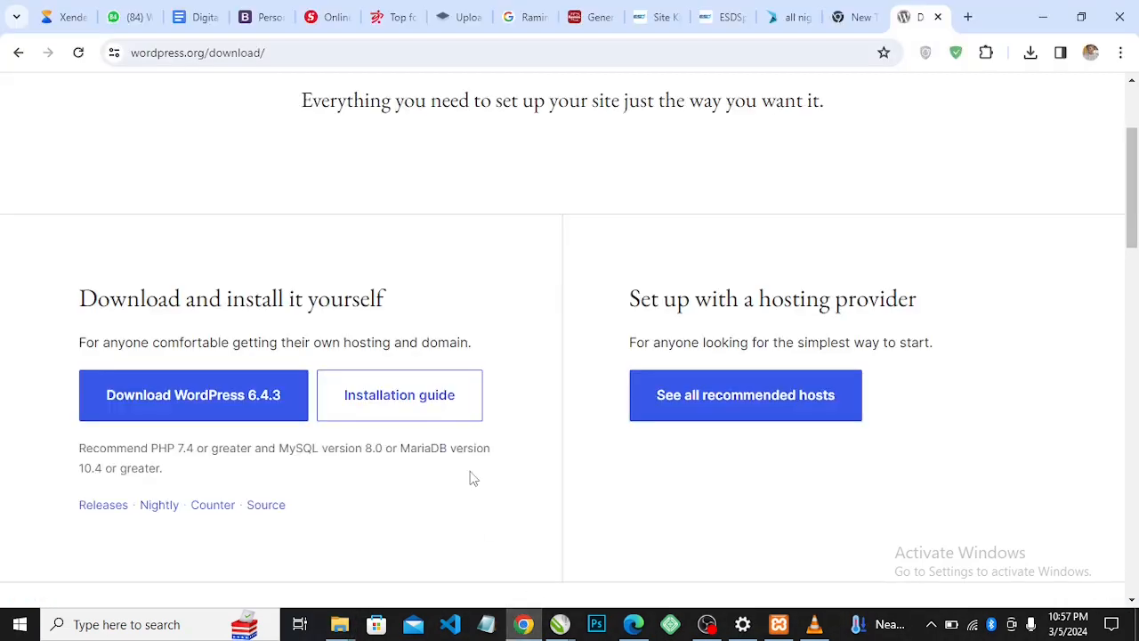
# Open localhost/google in a new tab to reach the WordPress setup language page
pyautogui.click(967, 19)
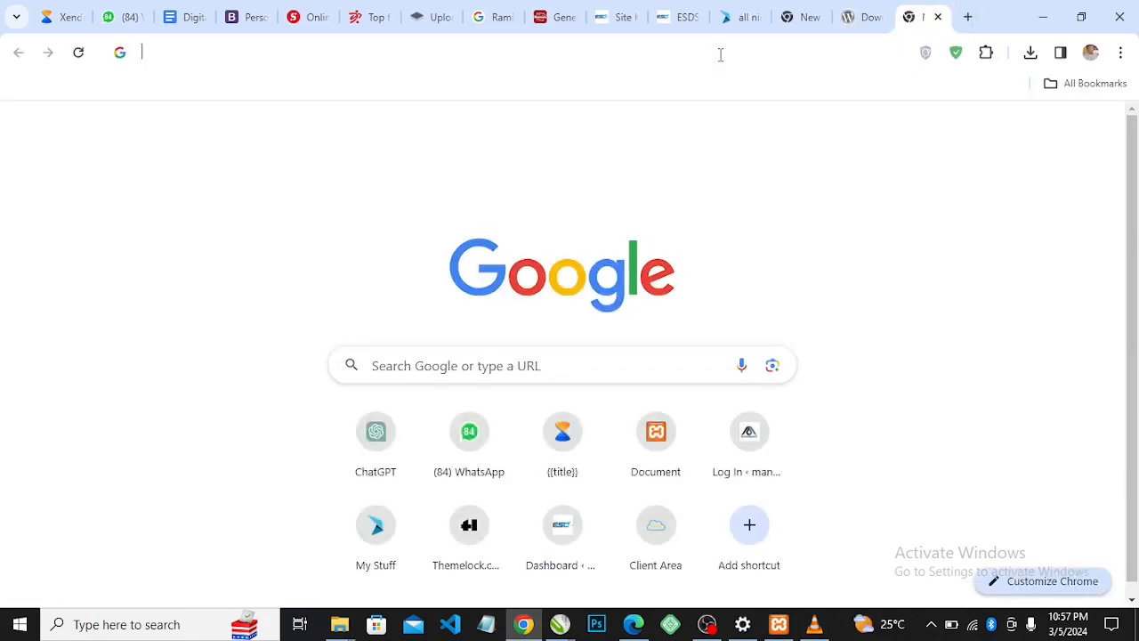
pyautogui.write('localho')
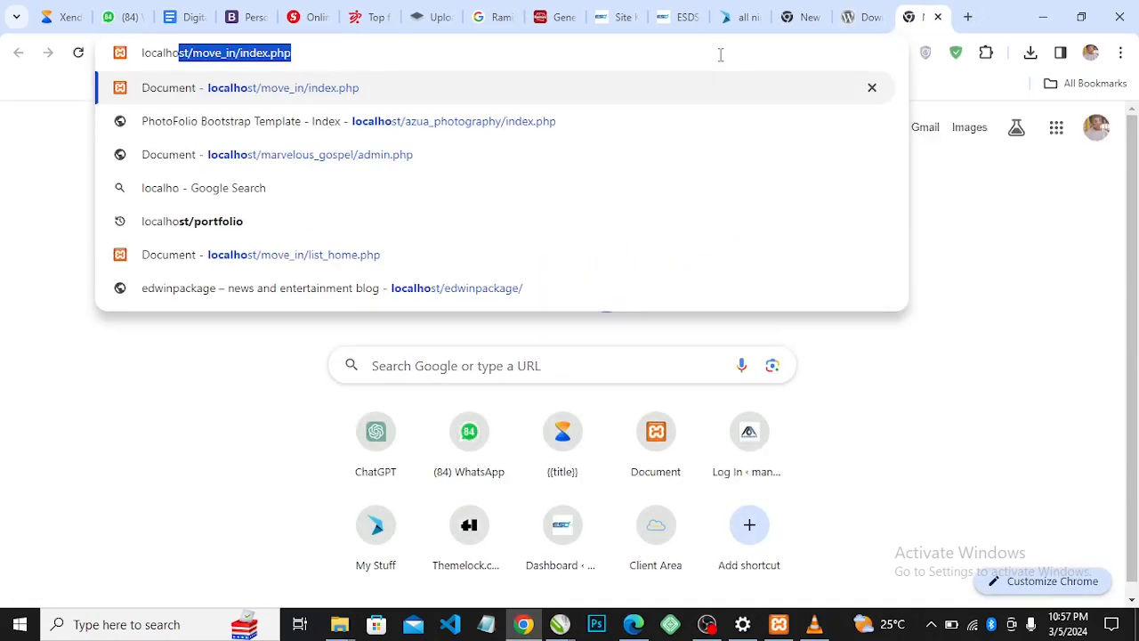
pyautogui.write('st/')
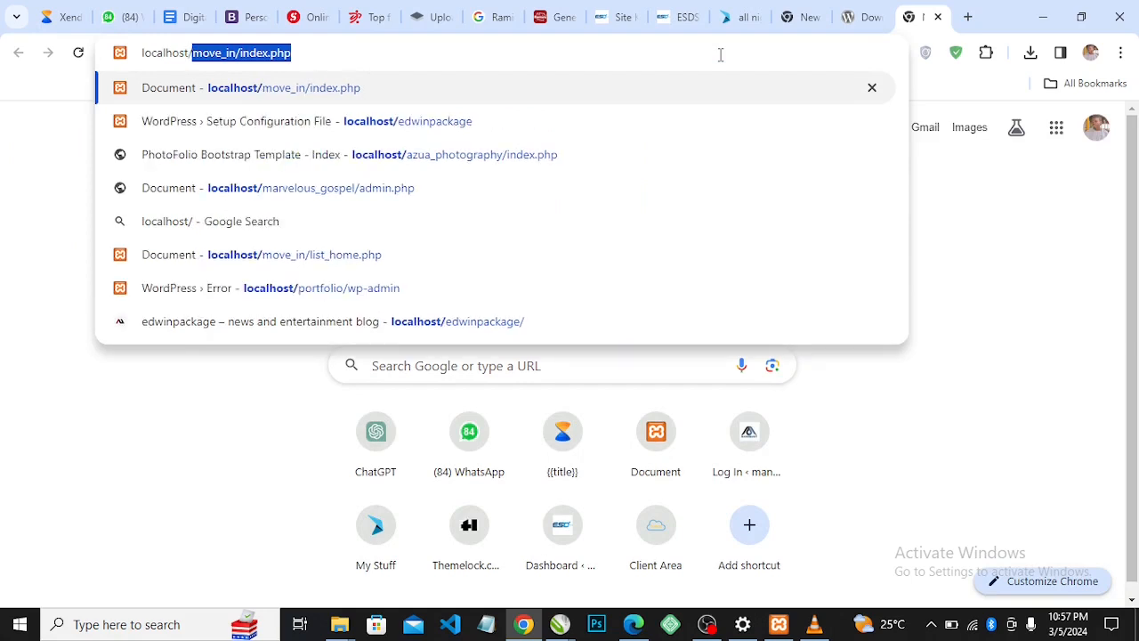
pyautogui.write('g')
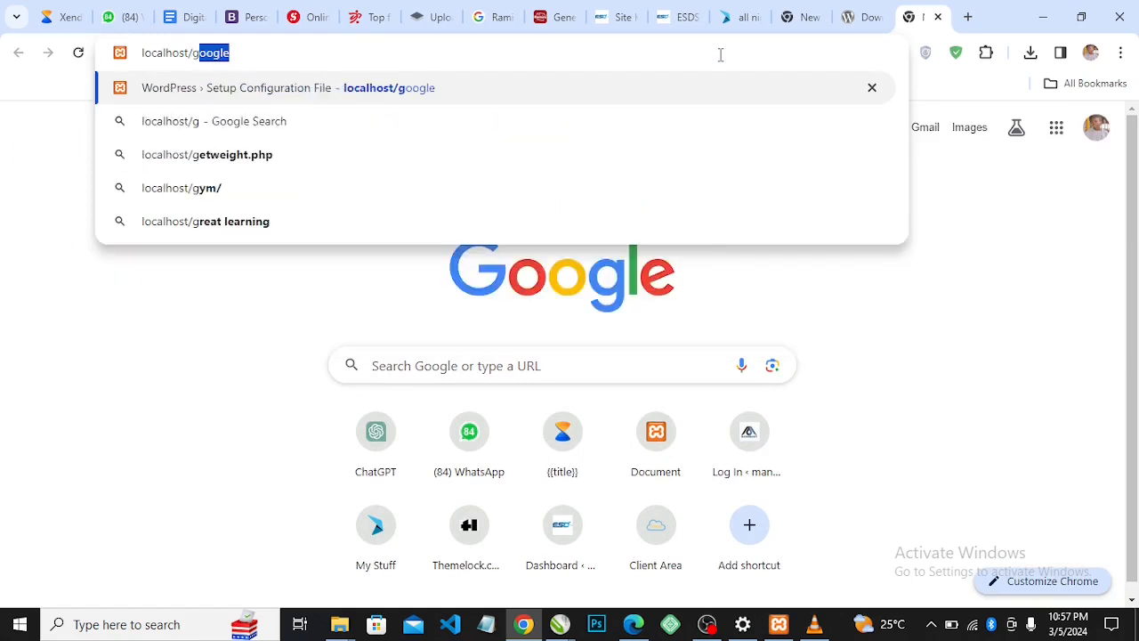
pyautogui.write('oog')
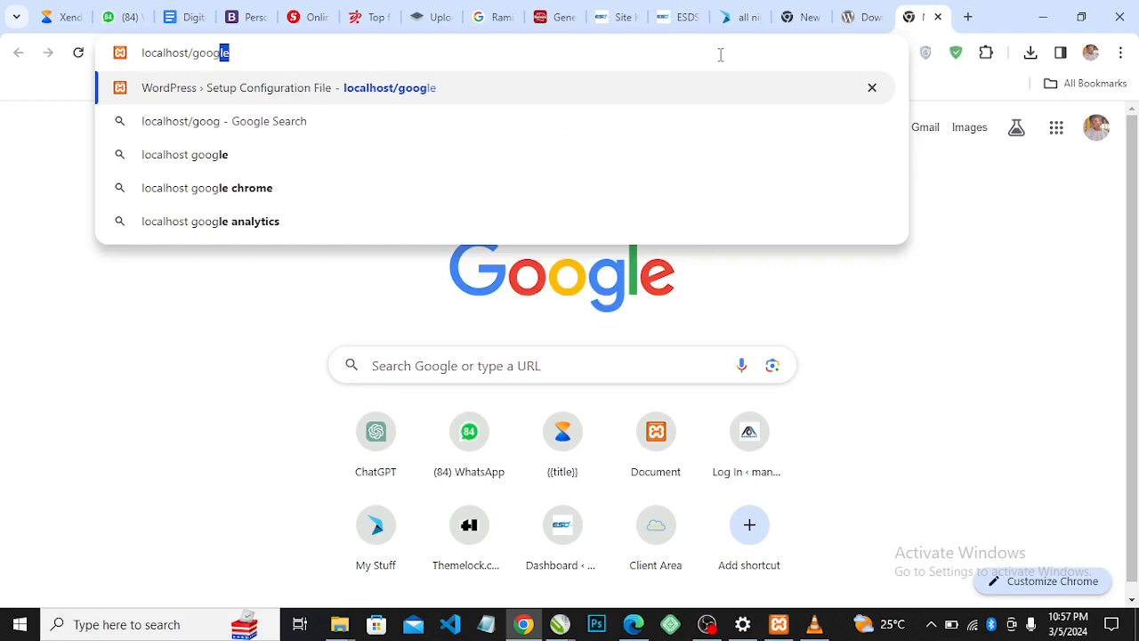
pyautogui.write('le')
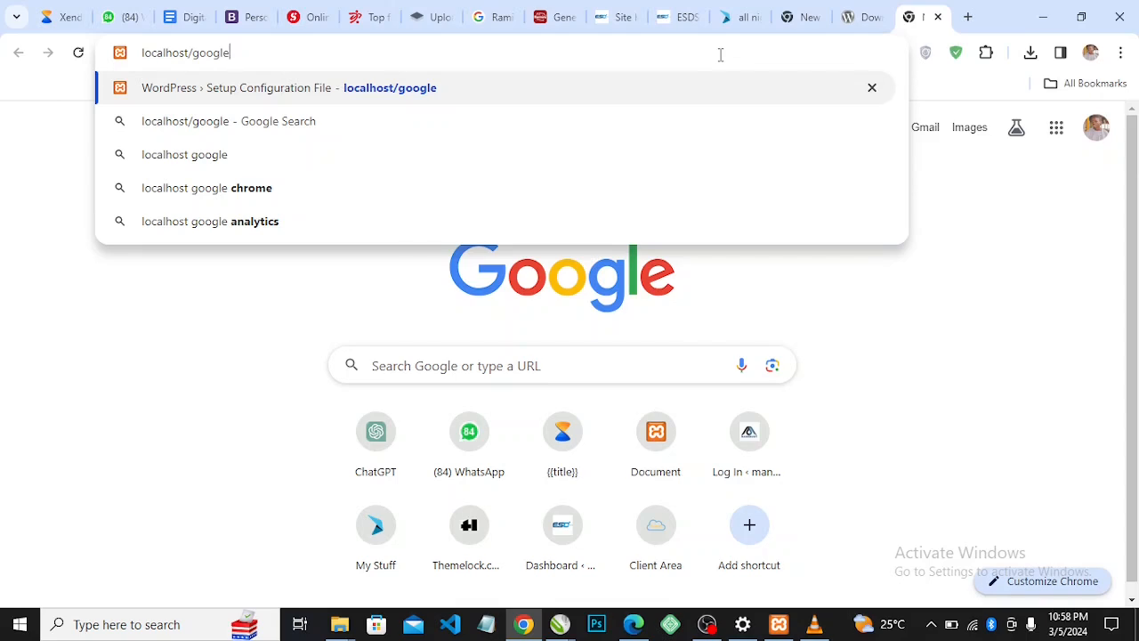
pyautogui.press('Return')
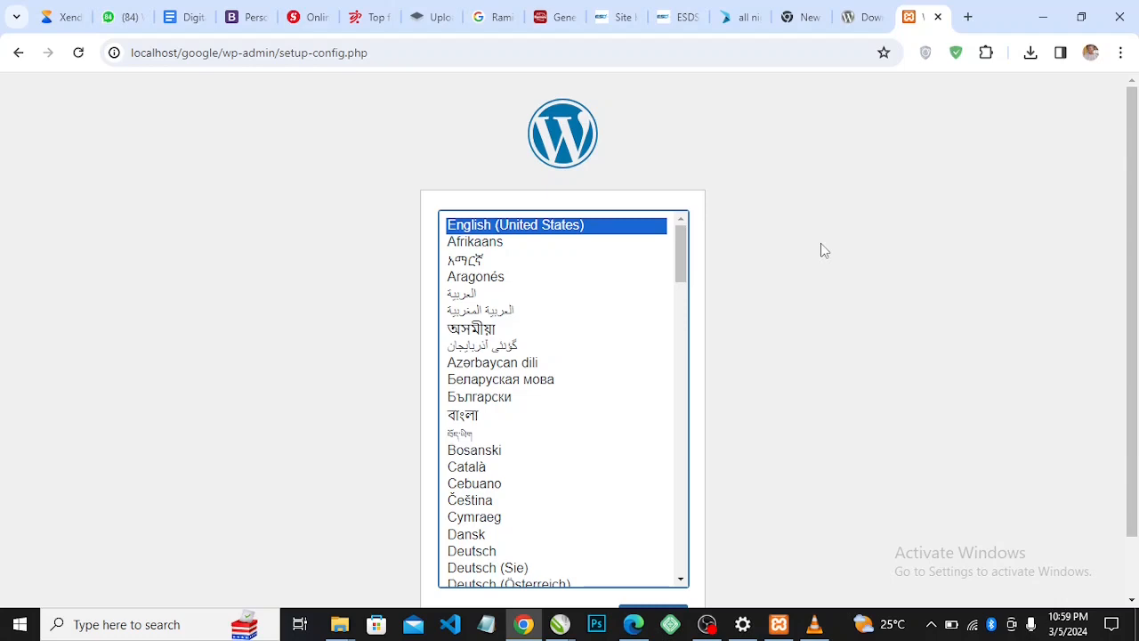
# Continue the WordPress setup with English (United States) as the language
pyautogui.moveTo(1130, 283)
pyautogui.mouseDown()
pyautogui.moveTo(1129, 369)
pyautogui.moveTo(1125, 265)
pyautogui.mouseUp()
pyautogui.moveTo(1135, 283); pyautogui.dragTo(1137, 342)
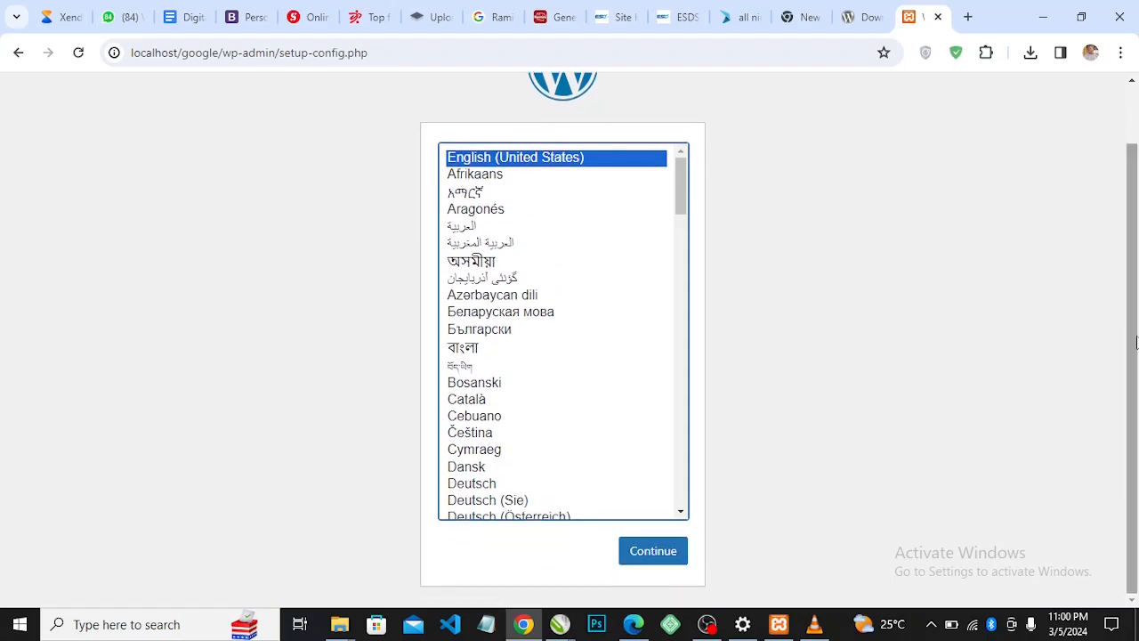
pyautogui.click(635, 561)
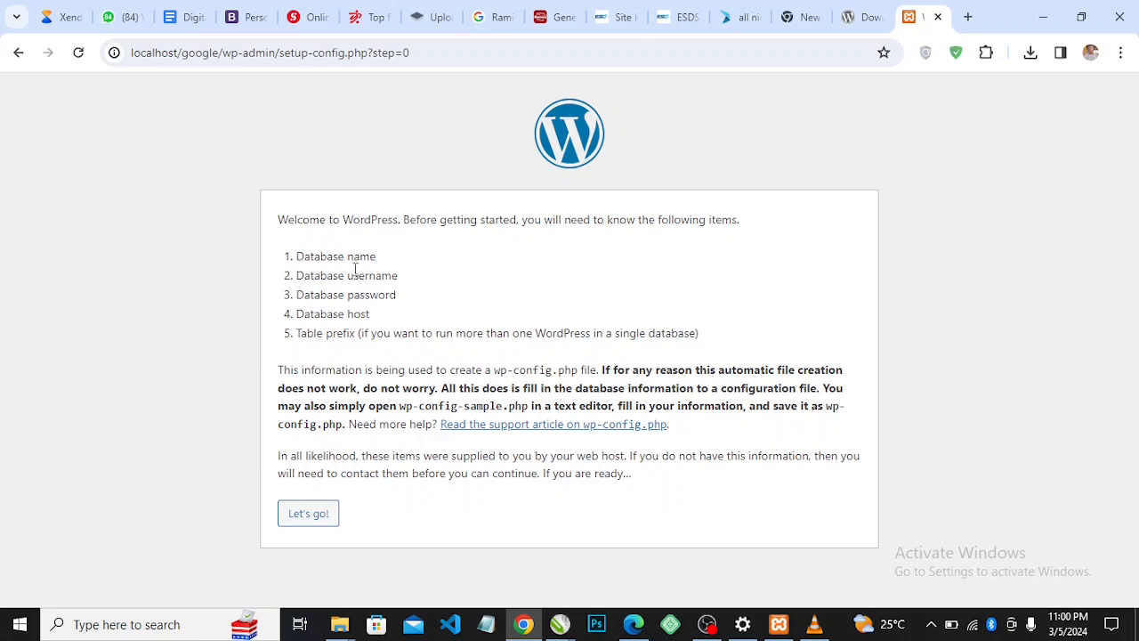
# Begin the database form, entering google as the database name and root as the username
pyautogui.click(299, 525)
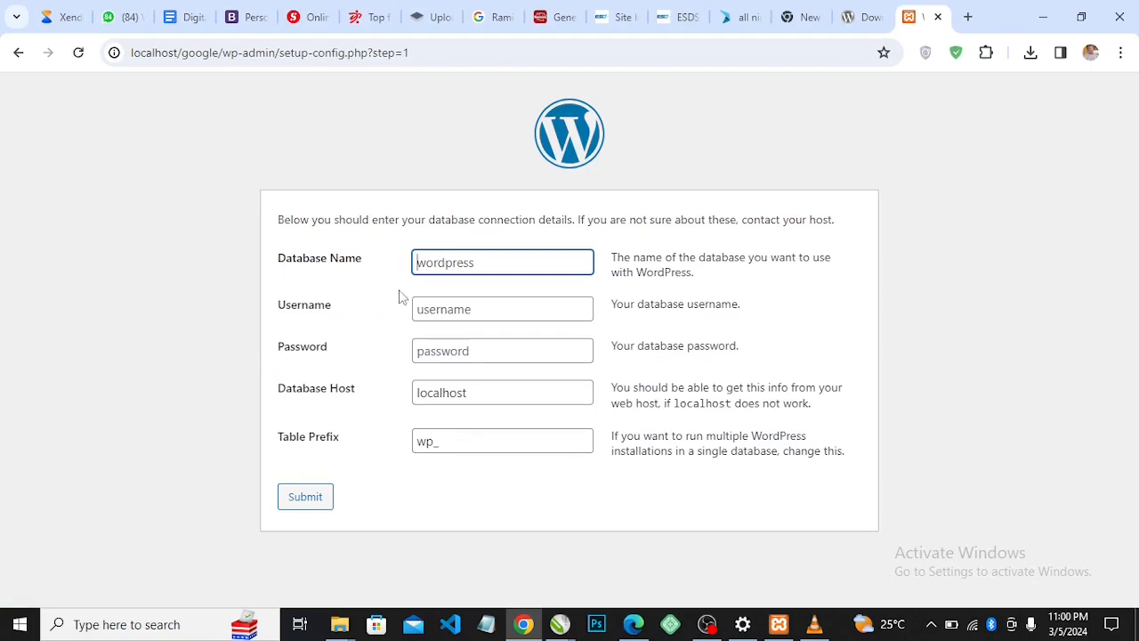
pyautogui.click(453, 263)
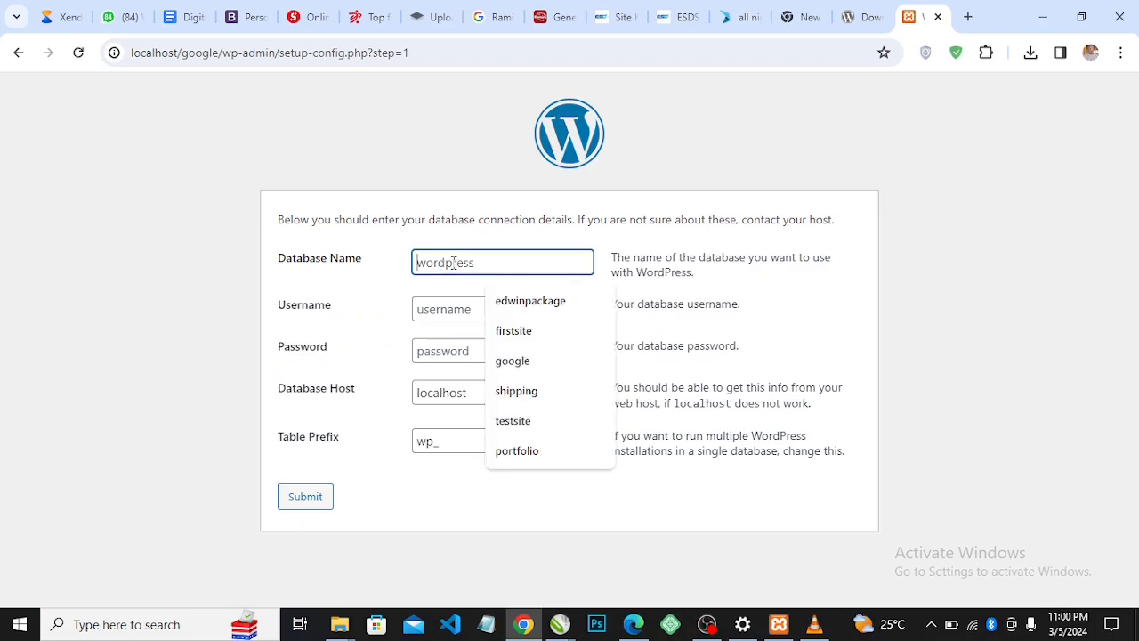
pyautogui.write('goo')
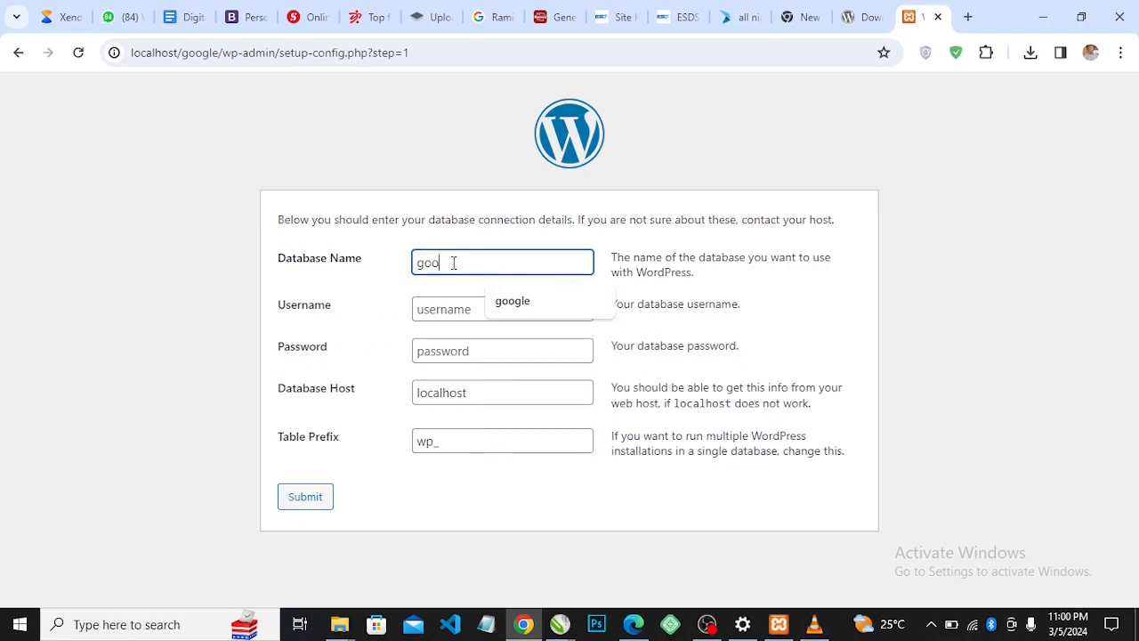
pyautogui.write('gle')
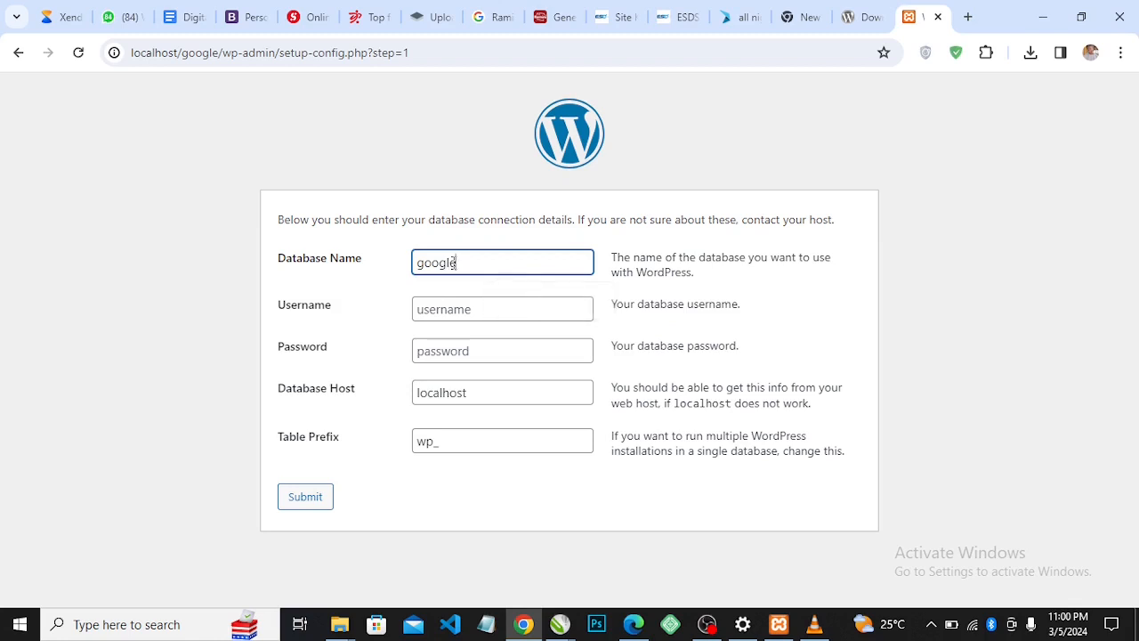
pyautogui.click(442, 312)
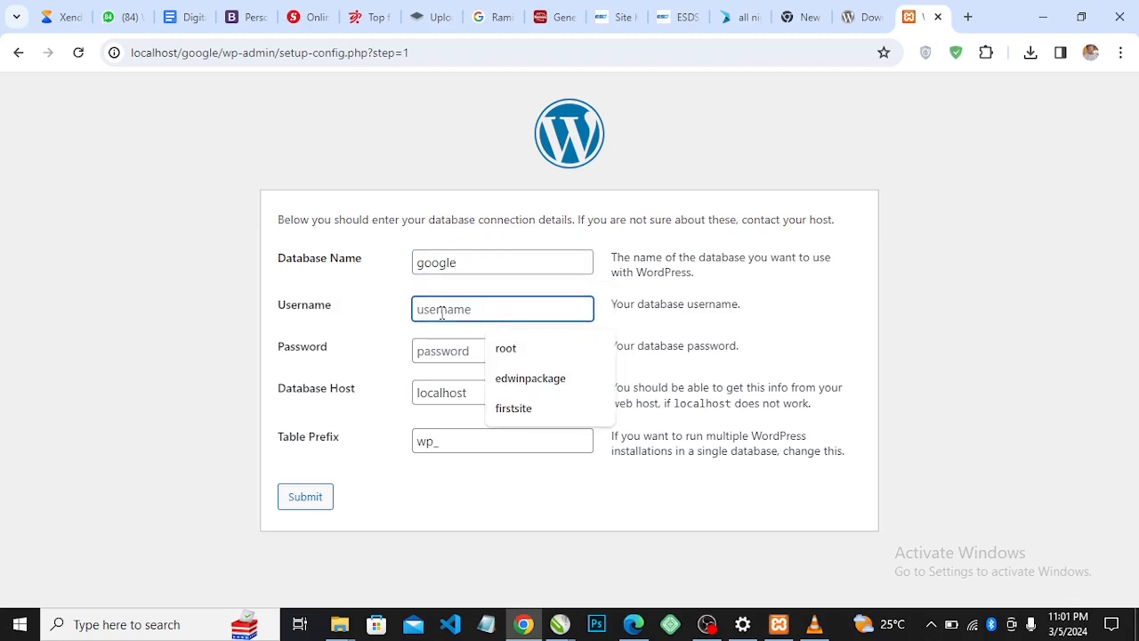
pyautogui.write('root')
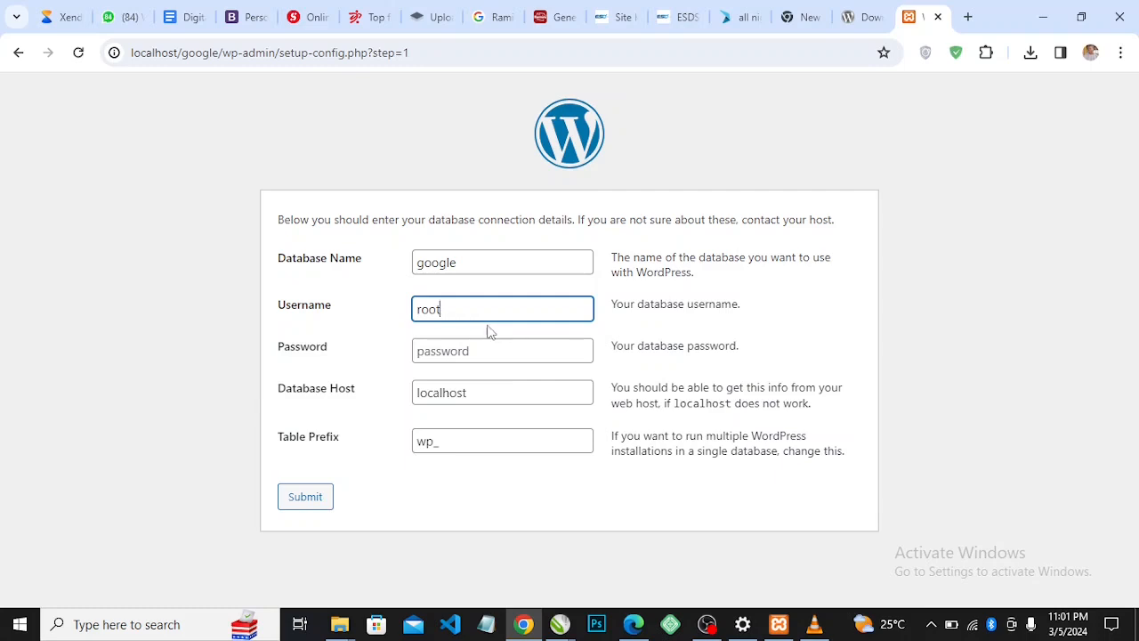
pyautogui.click(454, 356)
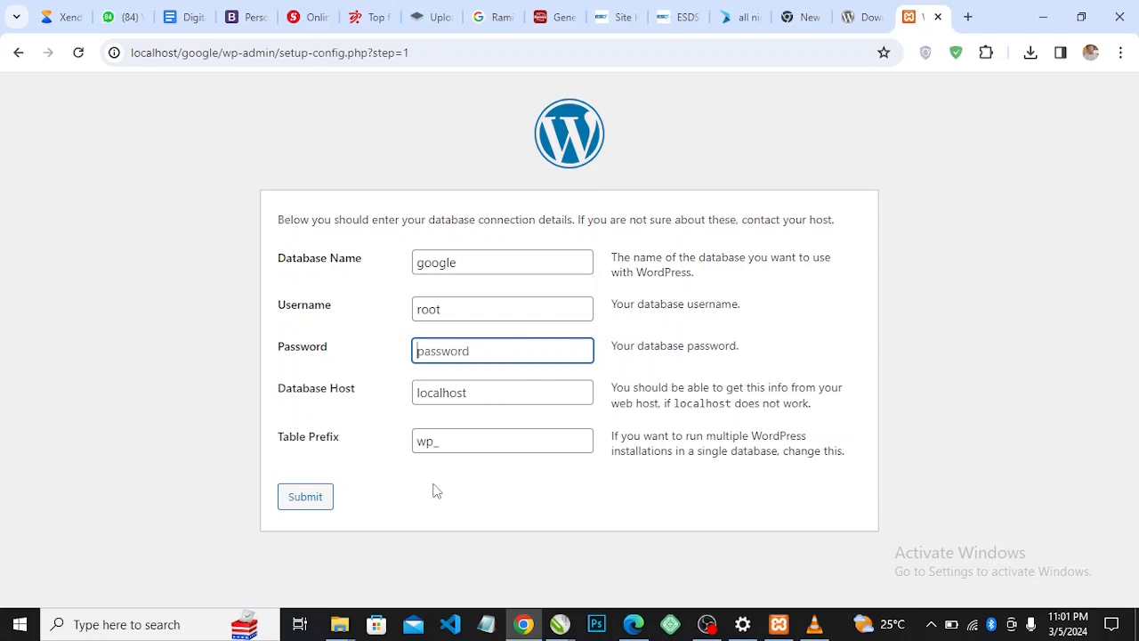
# Change the table prefix from wp_ to gg_ and submit the connection details
pyautogui.click(431, 442)
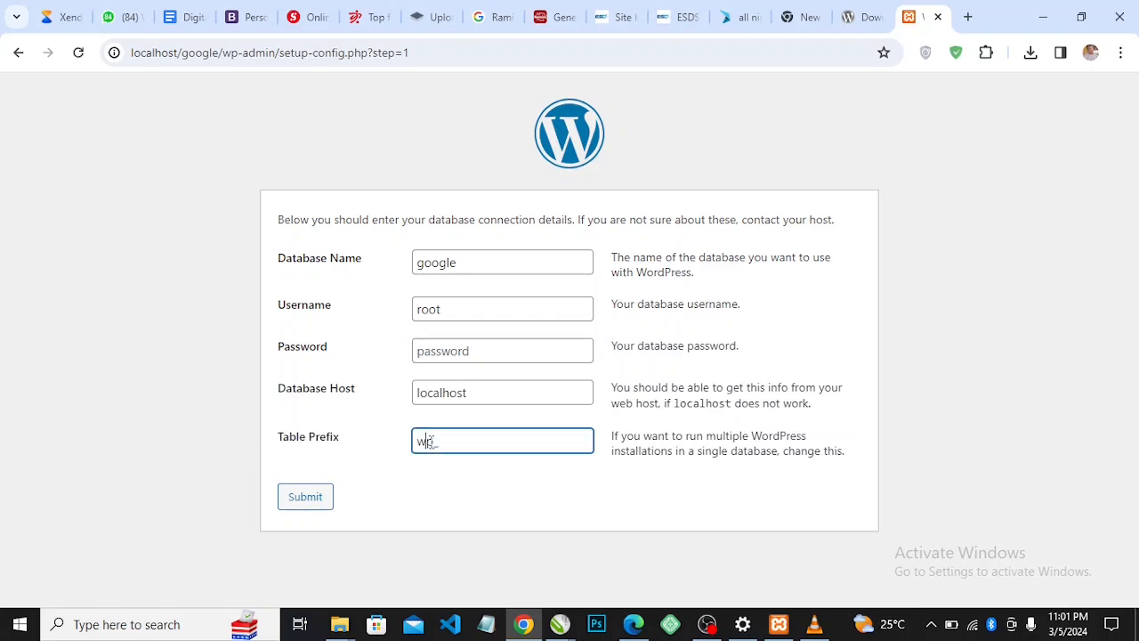
pyautogui.press('BackSpace')
pyautogui.press('BackSpace')
pyautogui.press('BackSpace')
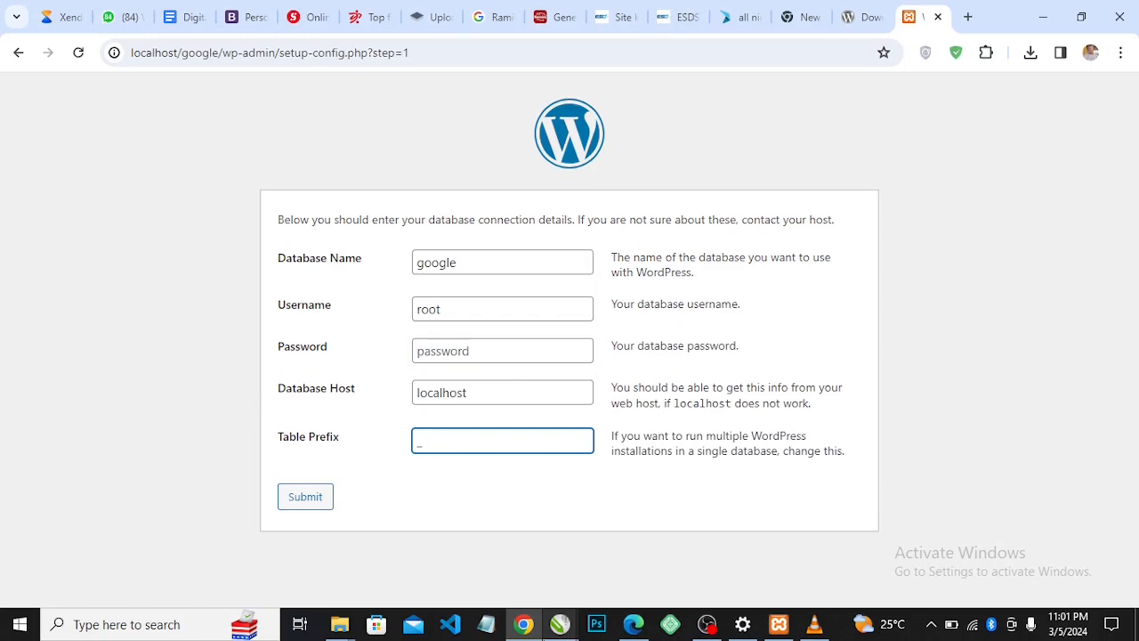
pyautogui.write('gg')
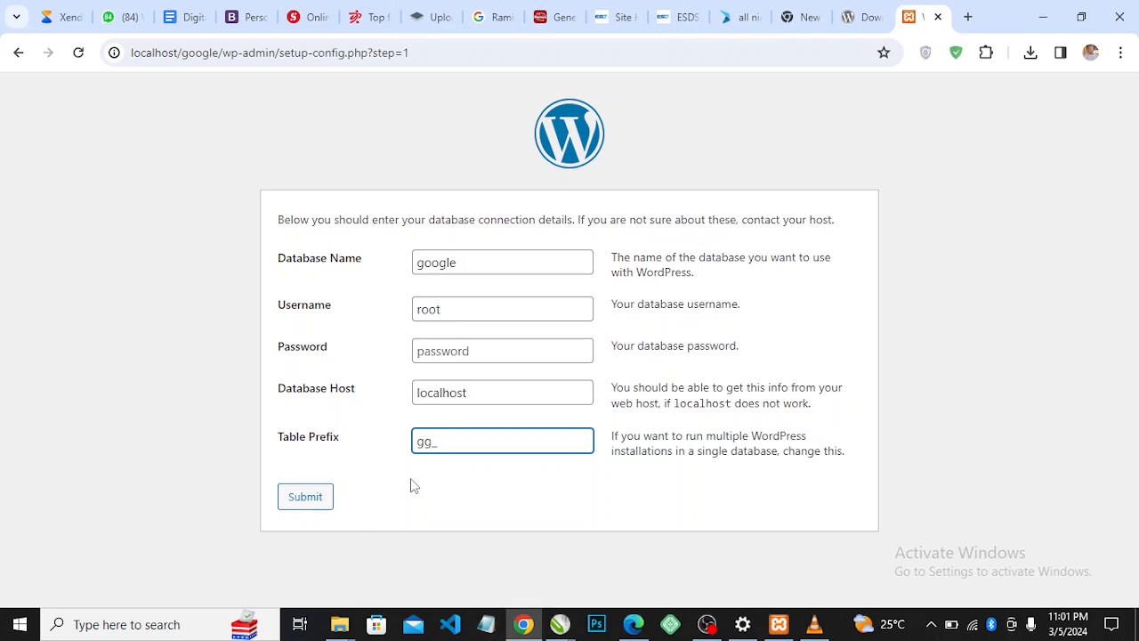
pyautogui.click(317, 504)
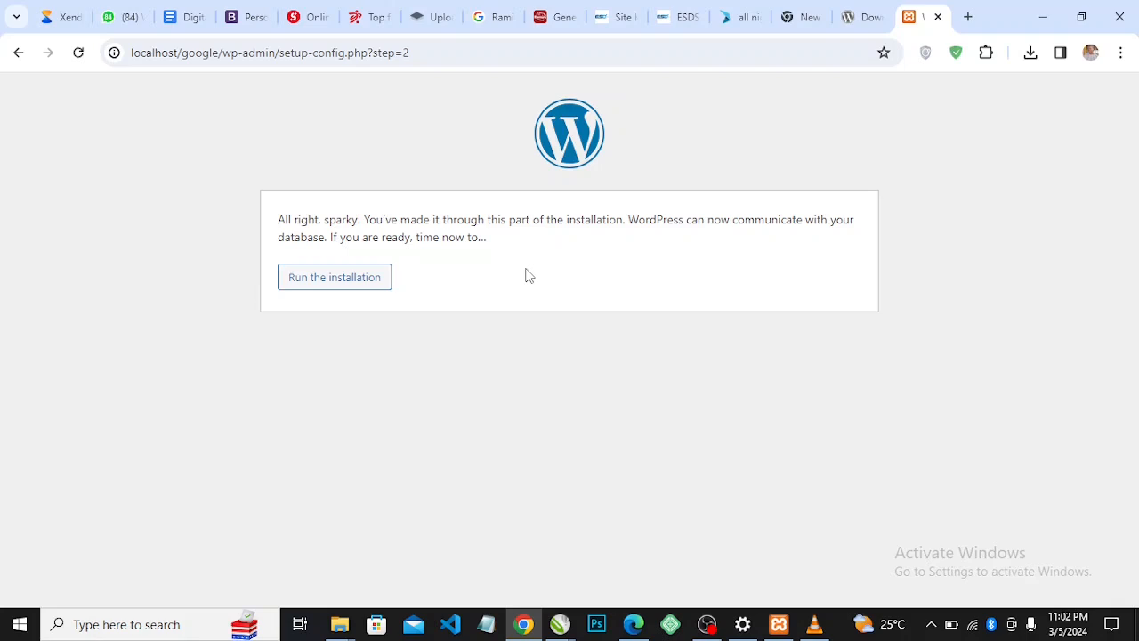
# Begin the installation with site title 'google' and admin username 'root'
pyautogui.click(356, 282)
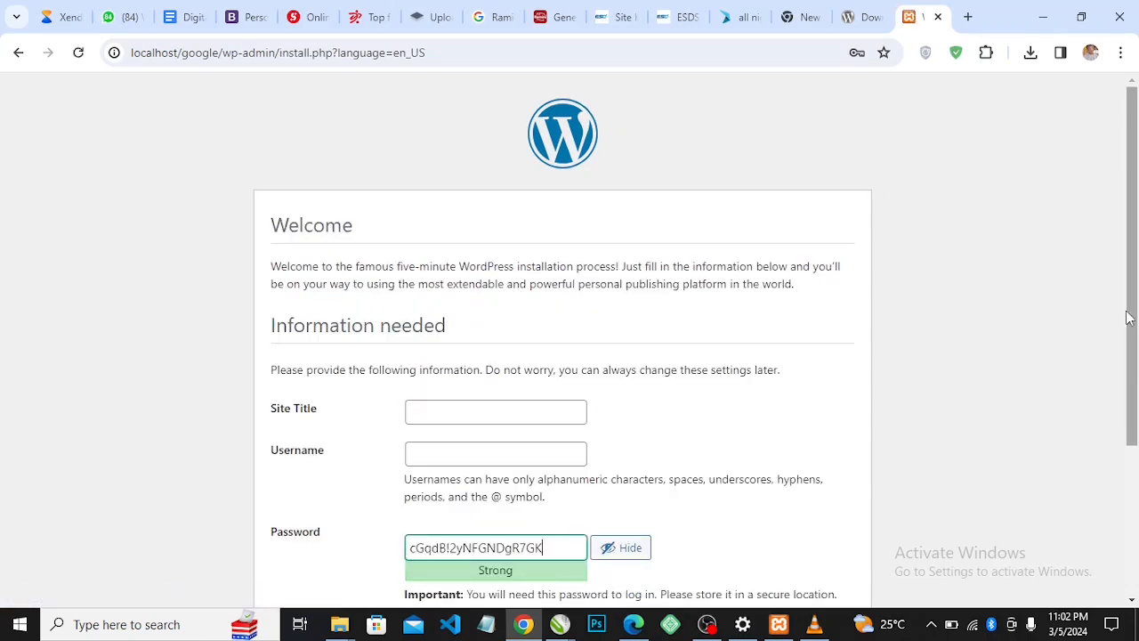
pyautogui.moveTo(1128, 318)
pyautogui.mouseDown()
pyautogui.moveTo(1132, 510)
pyautogui.moveTo(1136, 336)
pyautogui.mouseUp()
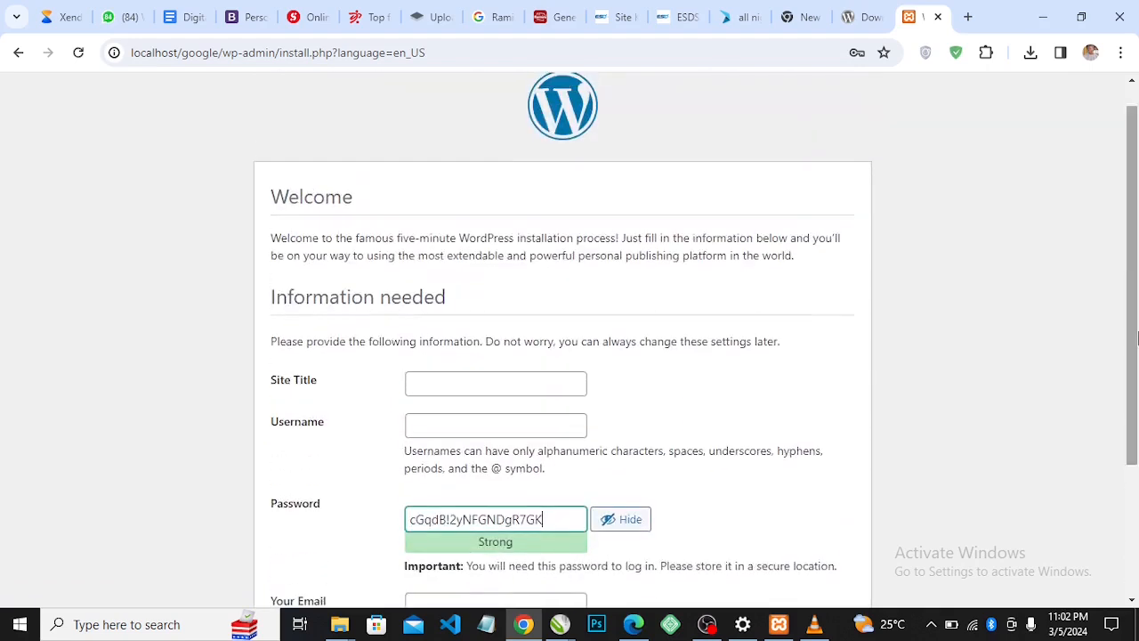
pyautogui.click(451, 389)
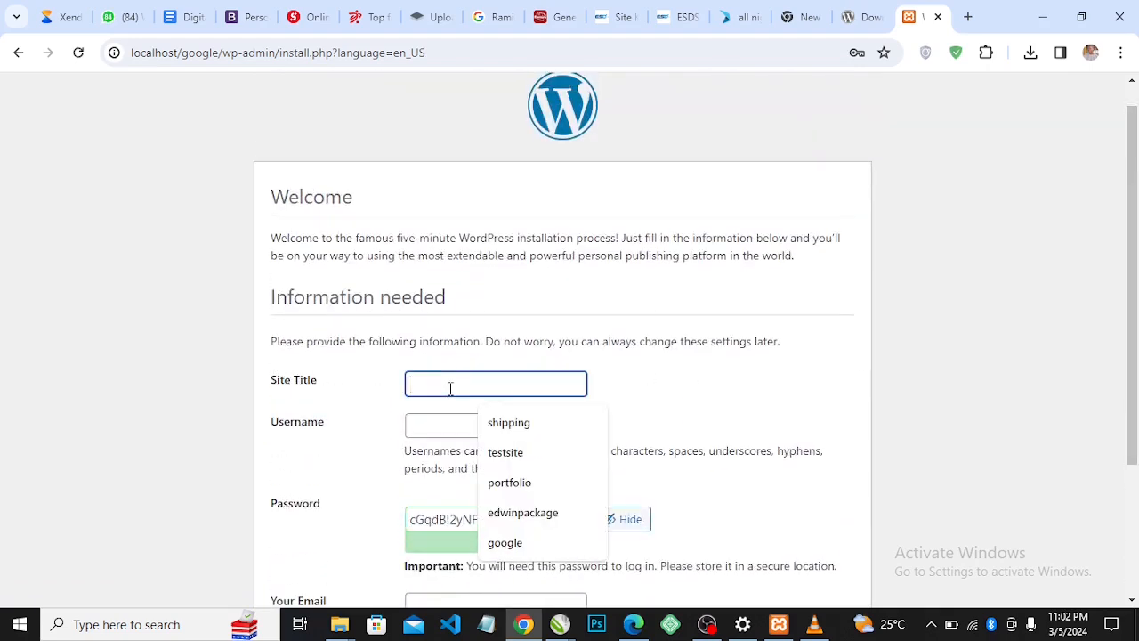
pyautogui.write('g')
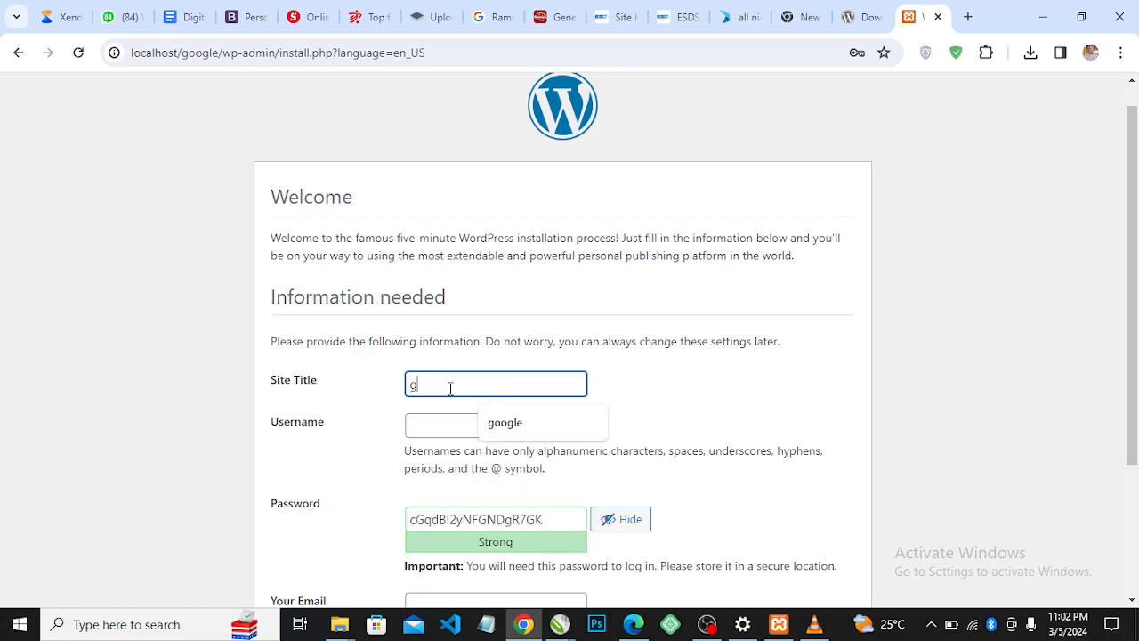
pyautogui.write('oogle')
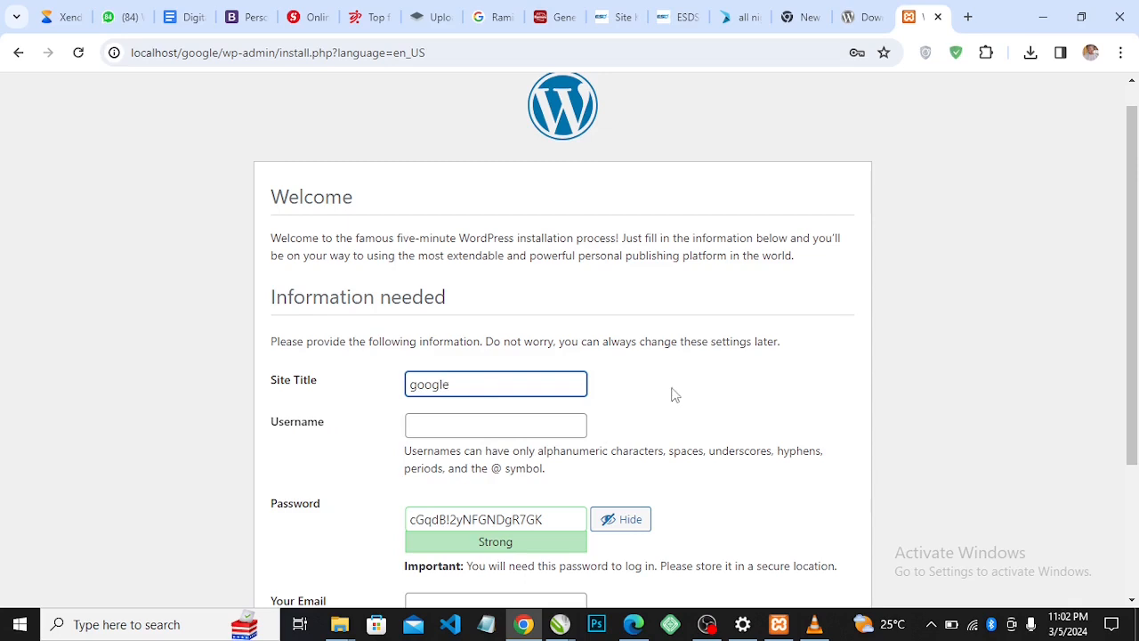
pyautogui.click(433, 433)
pyautogui.write('r')
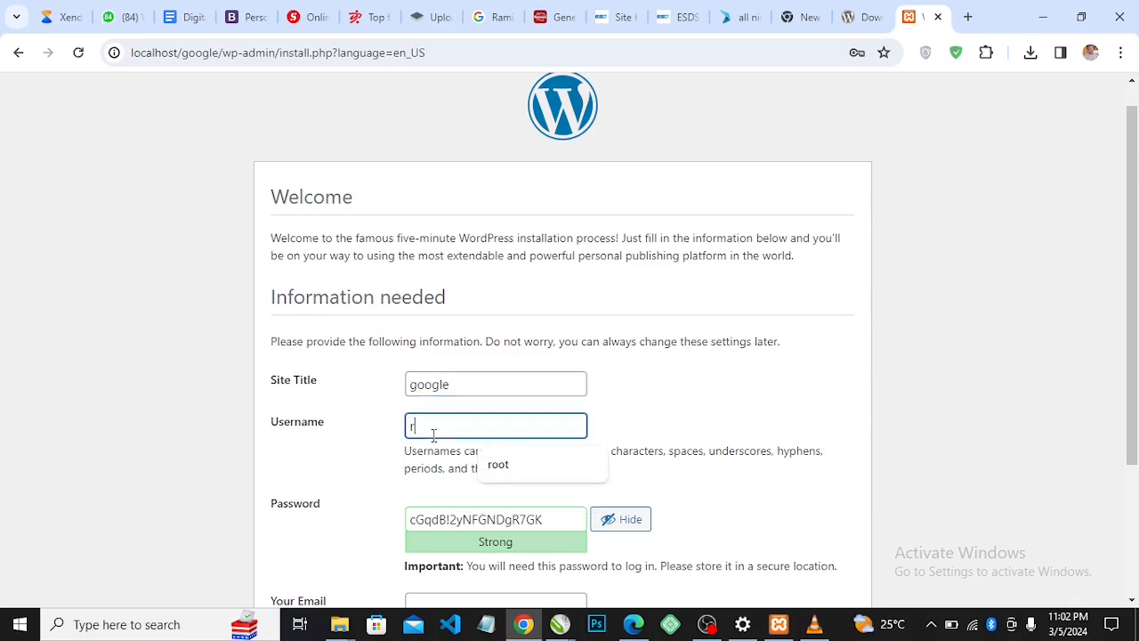
pyautogui.write('oot')
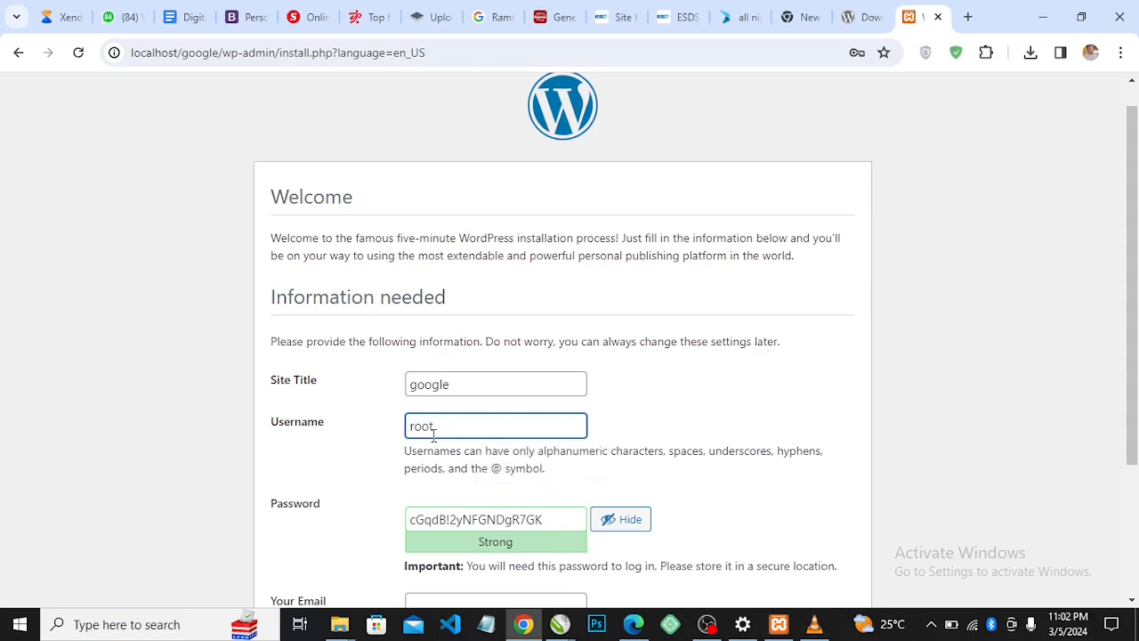
# Delete the suggested admin password and type a custom password instead
pyautogui.scroll(-2, 1136, 311)
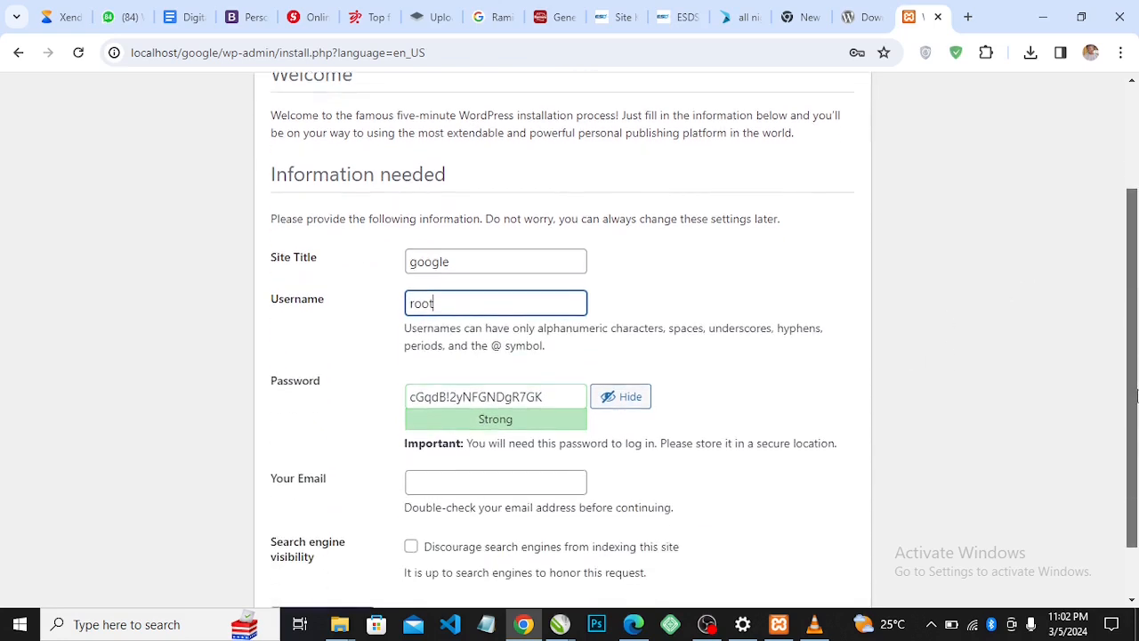
pyautogui.click(549, 398)
pyautogui.moveTo(549, 398); pyautogui.dragTo(360, 402)
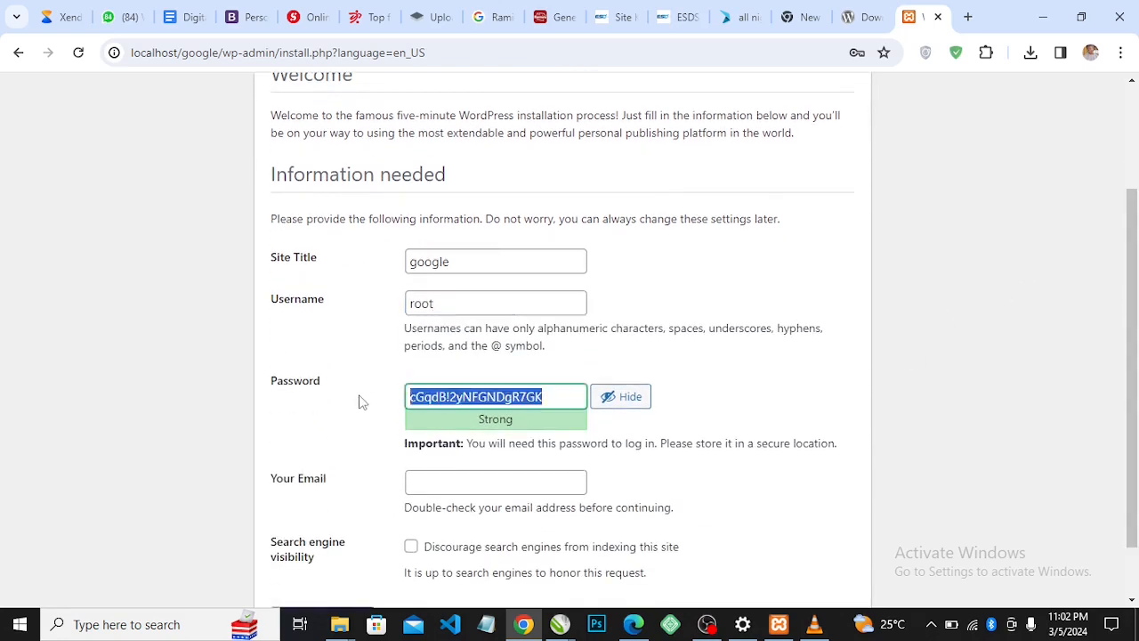
pyautogui.press('BackSpace')
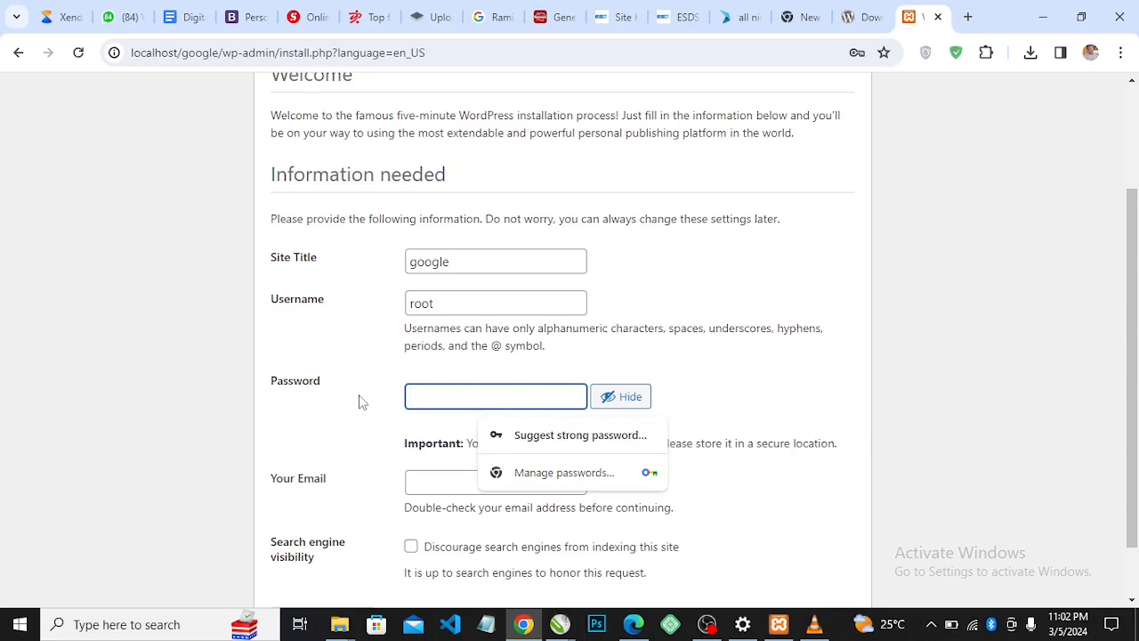
pyautogui.write('1234')
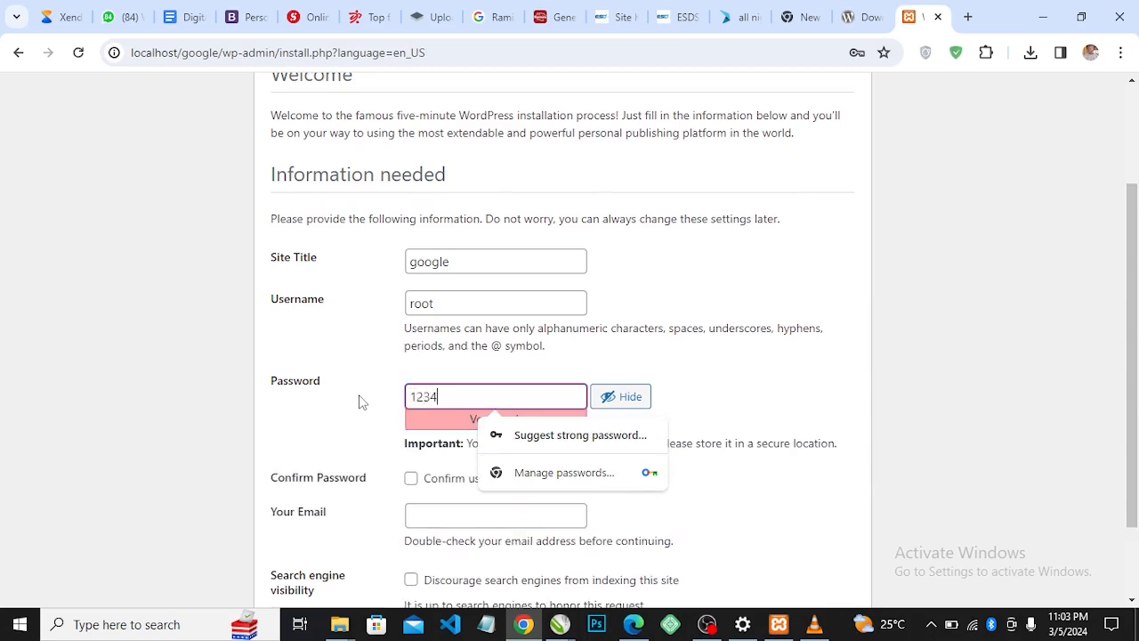
pyautogui.write('@google')
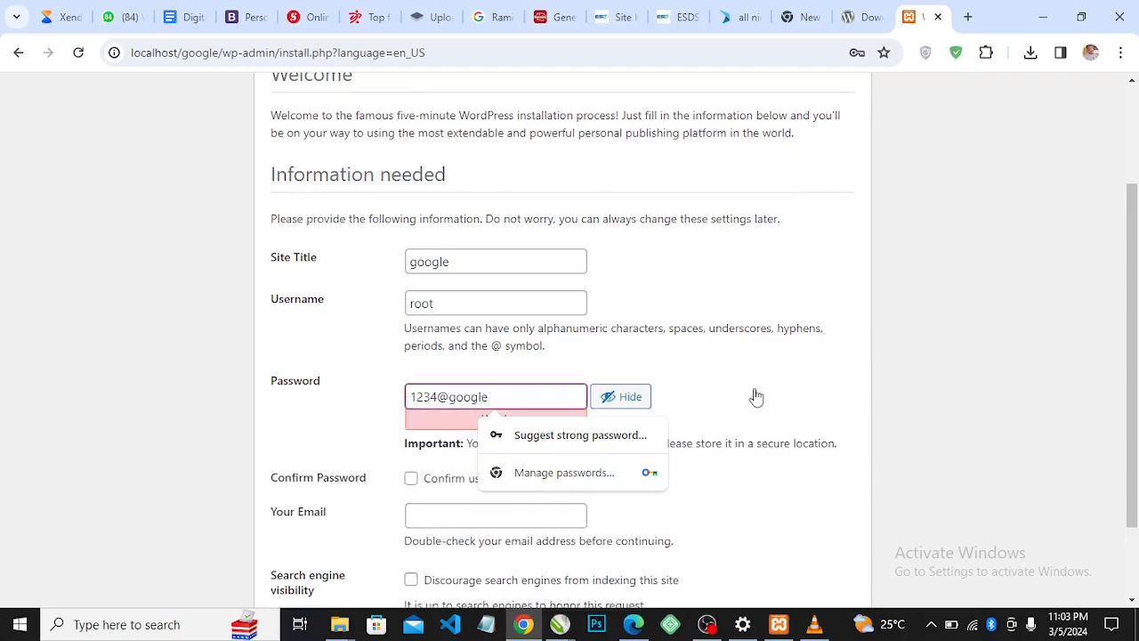
pyautogui.click(752, 509)
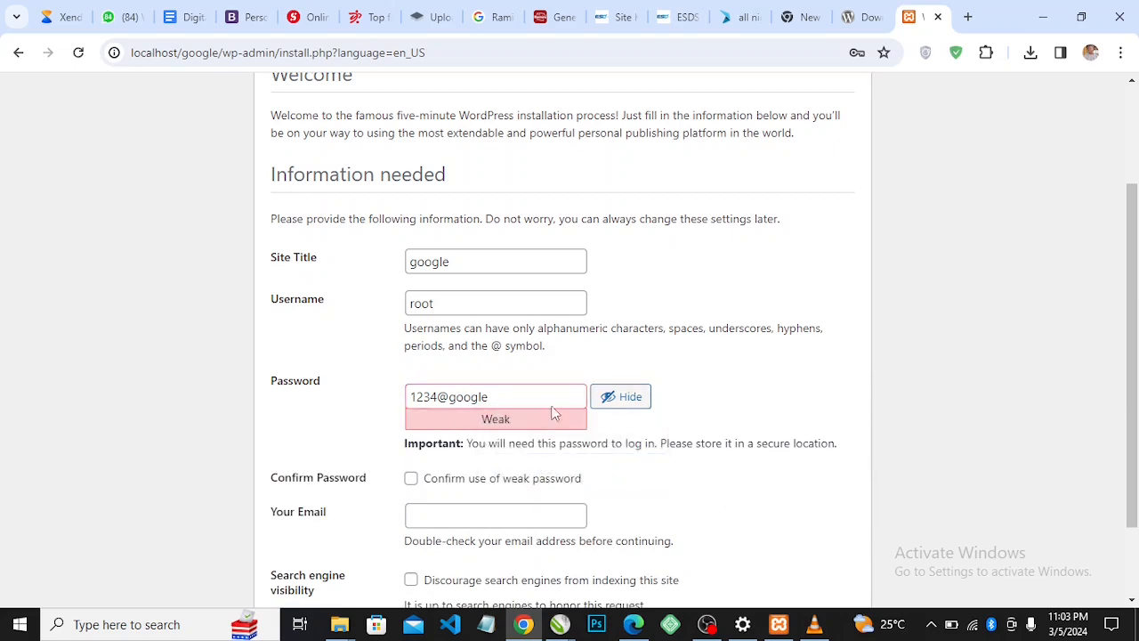
# Revise the custom admin password until it reaches medium strength
pyautogui.click(497, 398)
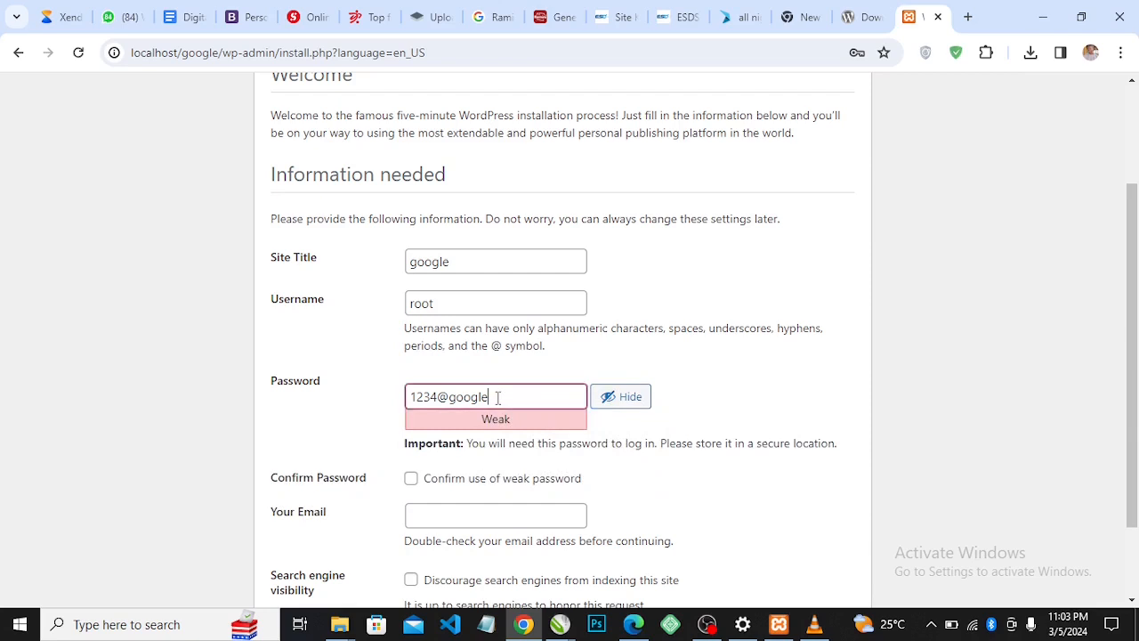
pyautogui.press('BackSpace')
pyautogui.press('BackSpace')
pyautogui.press('BackSpace')
pyautogui.write('gl')
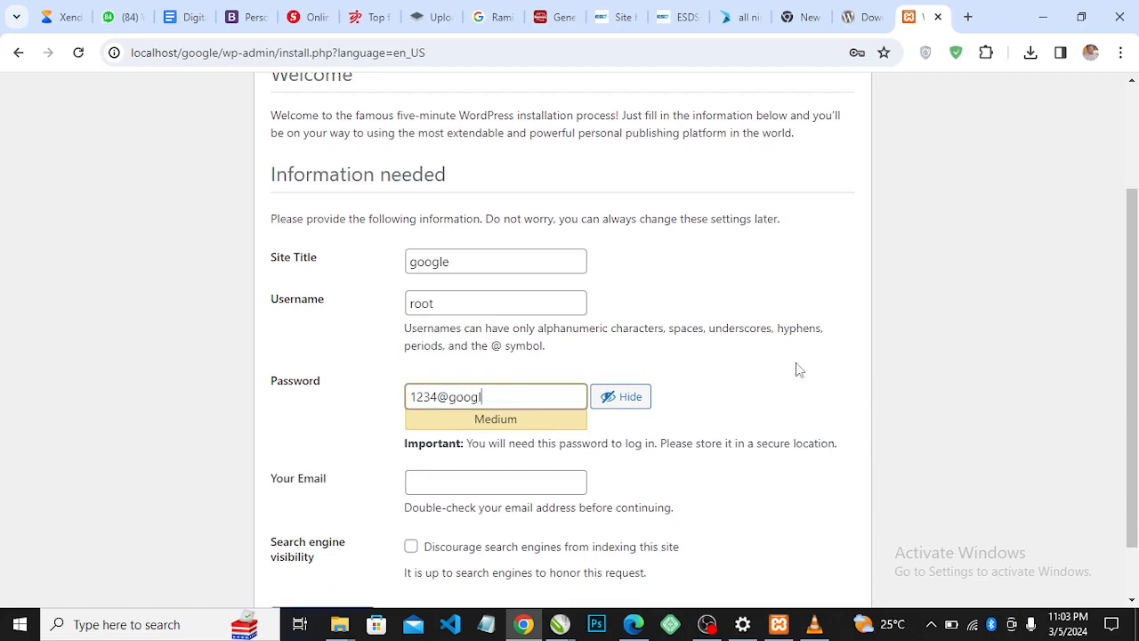
pyautogui.press('BackSpace')
pyautogui.press('BackSpace')
pyautogui.press('BackSpace')
pyautogui.press('BackSpace')
pyautogui.press('BackSpace')
pyautogui.press('BackSpace')
pyautogui.press('BackSpace')
pyautogui.press('BackSpace')
pyautogui.press('BackSpace')
pyautogui.press('BackSpace')
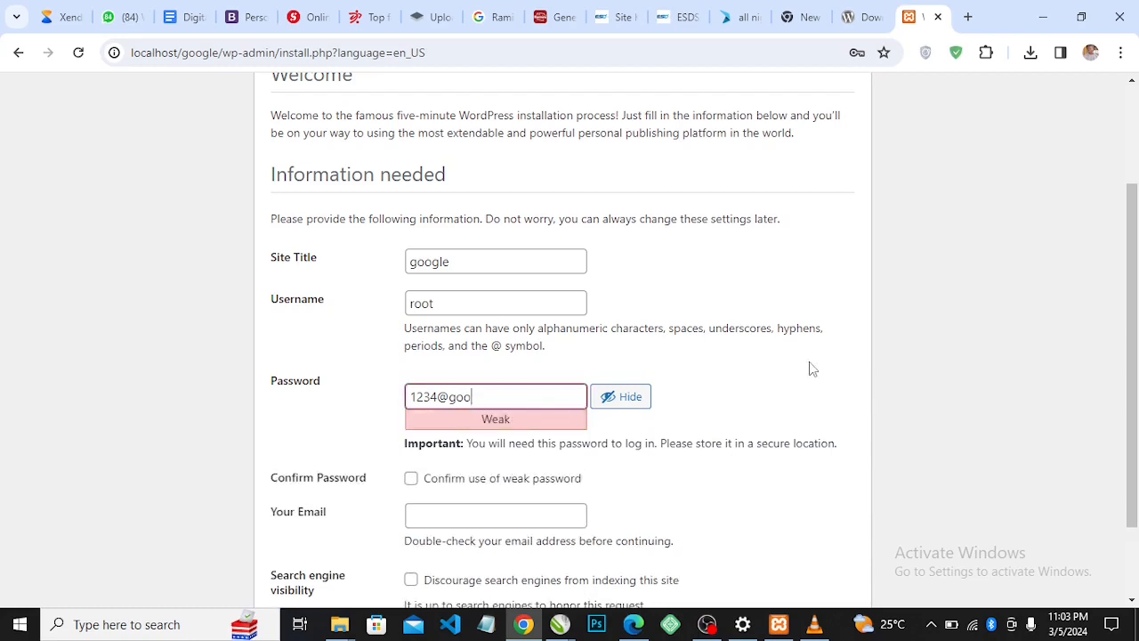
pyautogui.write('g')
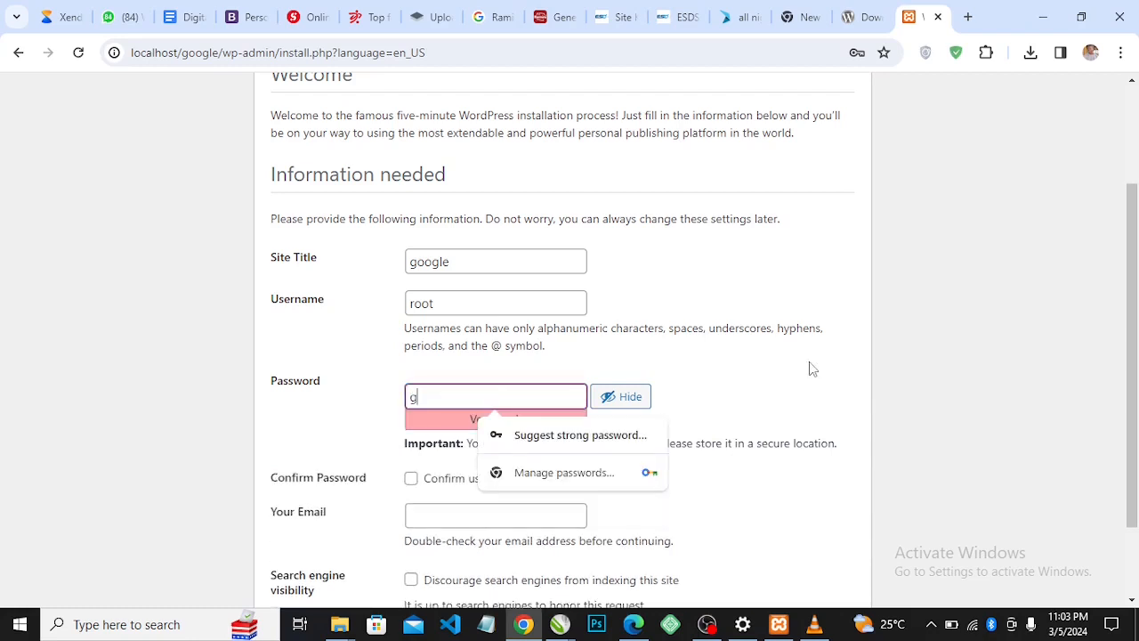
pyautogui.write('oogl@20')
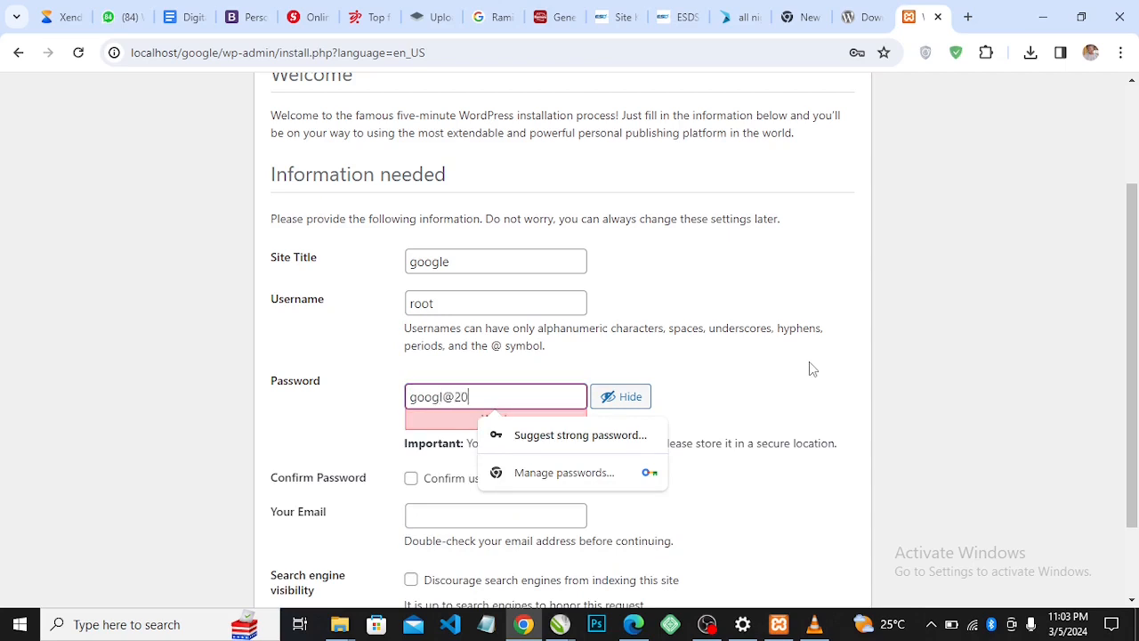
pyautogui.write('24')
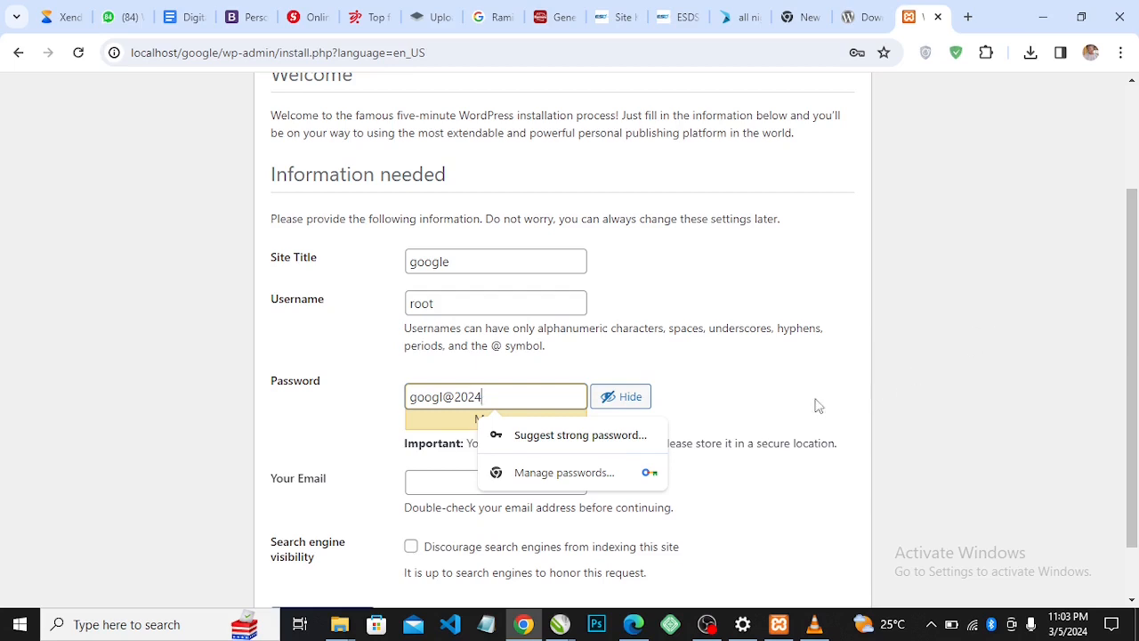
pyautogui.click(817, 405)
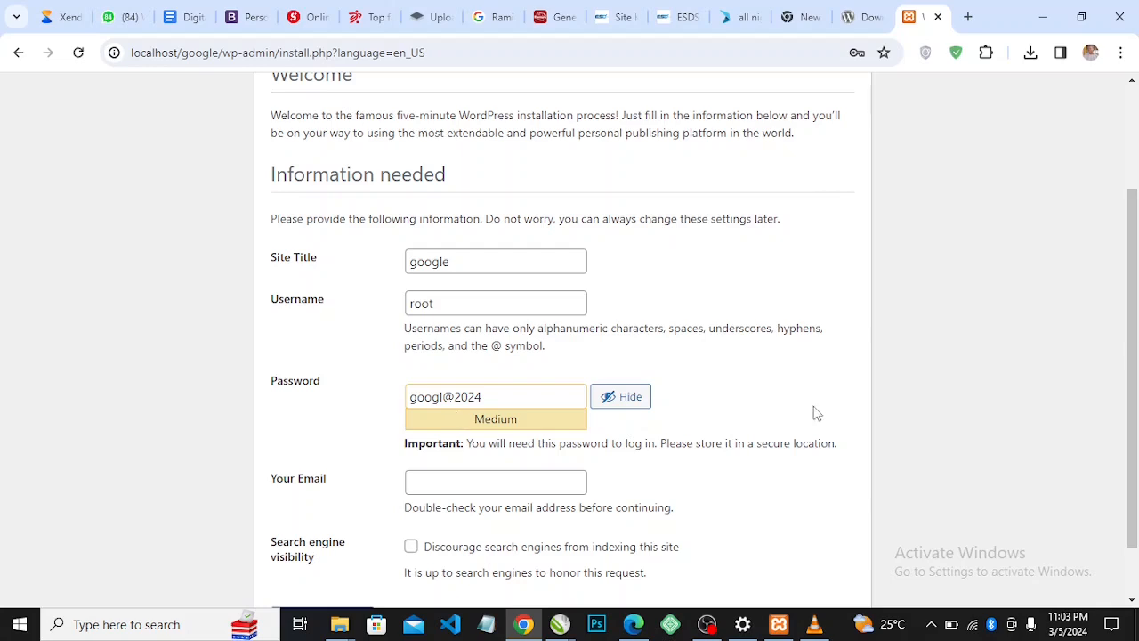
pyautogui.scroll(-1, 813, 412)
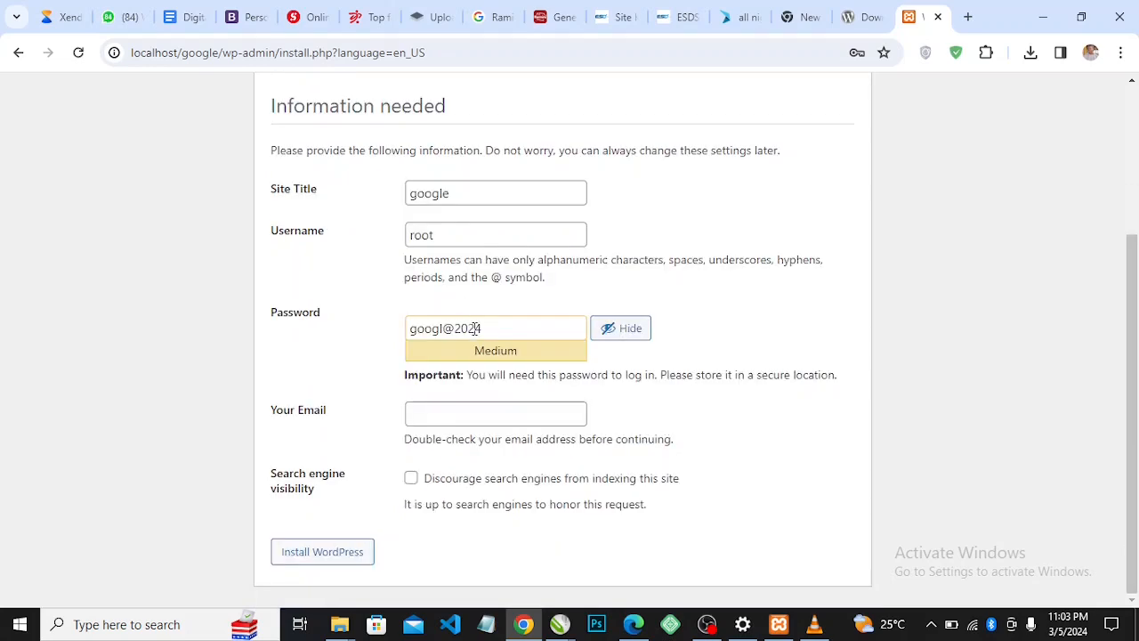
pyautogui.click(459, 418)
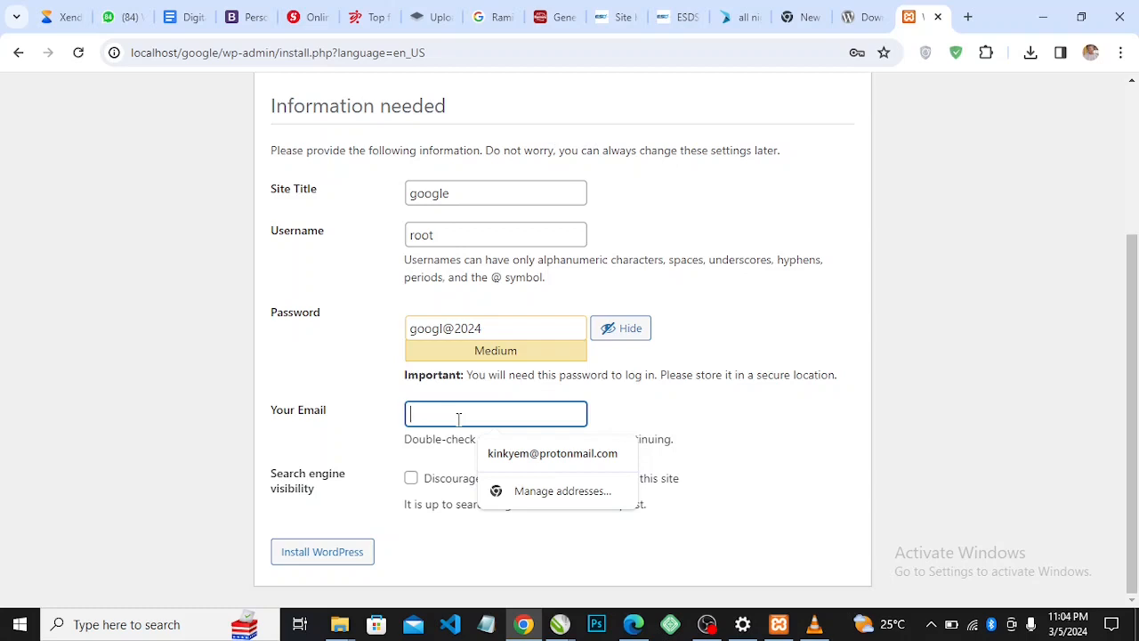
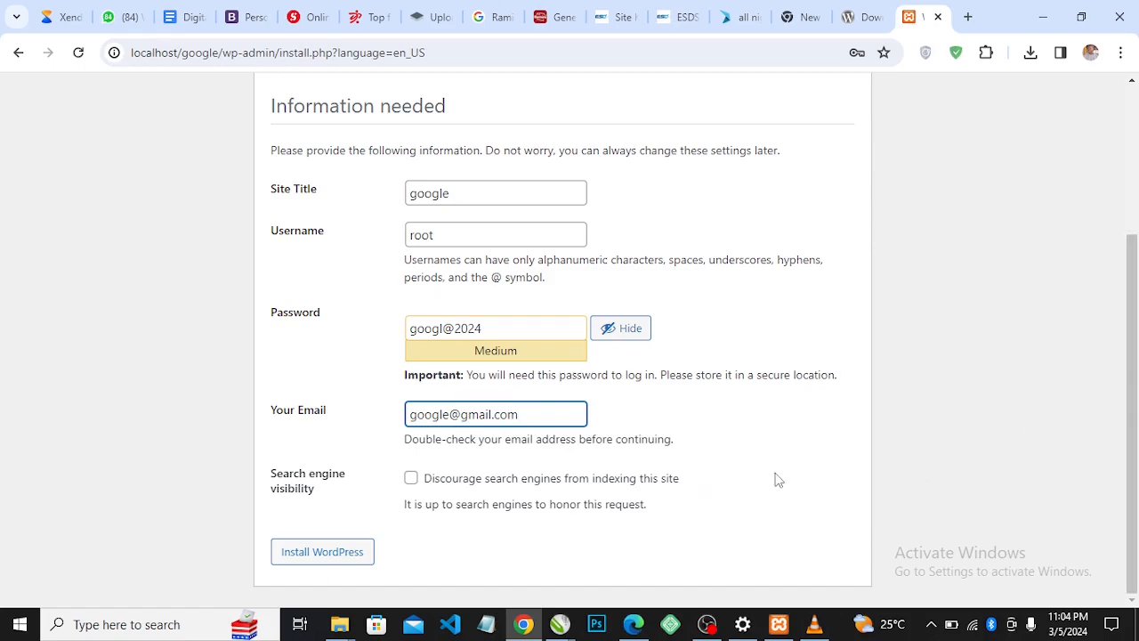
# Enter the admin e-mail address and run Install WordPress
pyautogui.moveTo(1134, 375); pyautogui.dragTo(1138, 409)
pyautogui.click(323, 552)
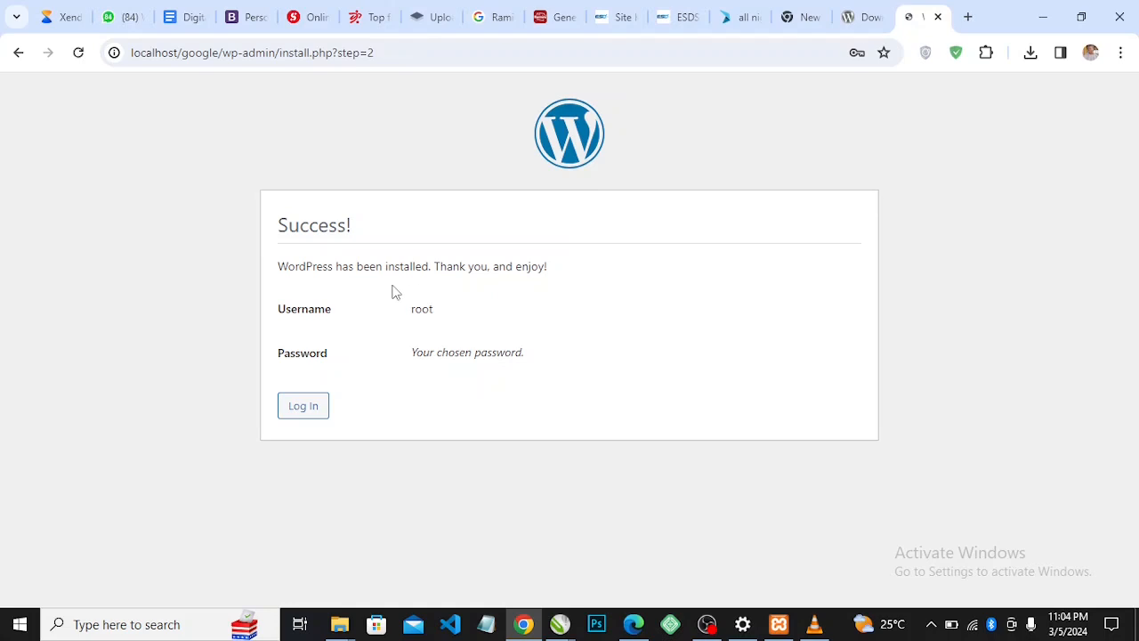
# Save the updated password in Chrome and continue from Success to the login form
pyautogui.rightClick(437, 293)
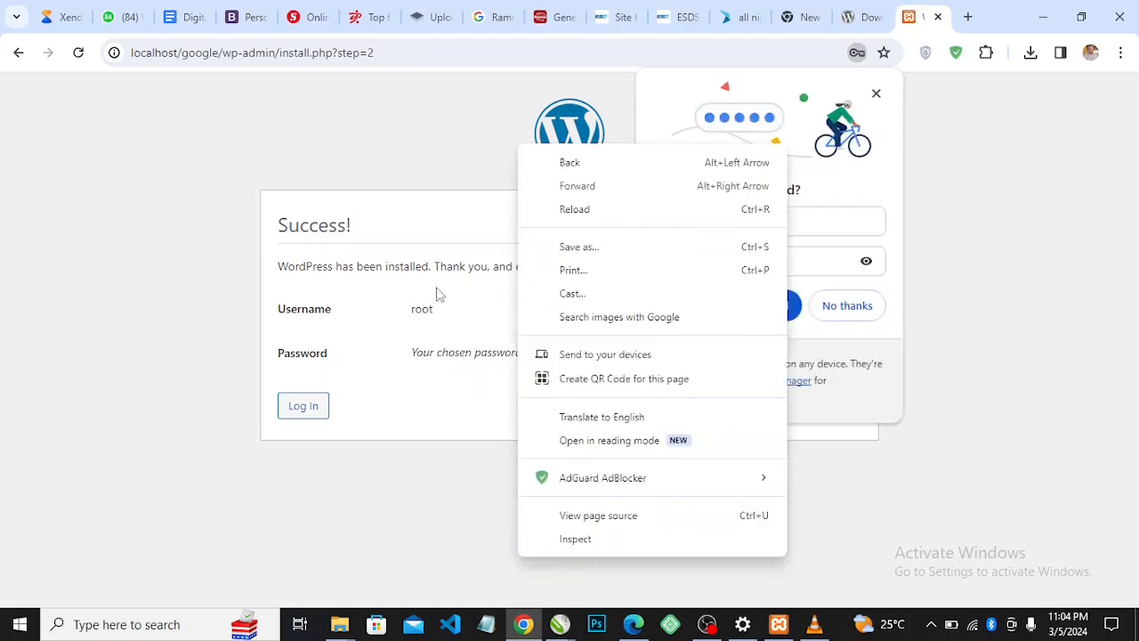
pyautogui.click(488, 326)
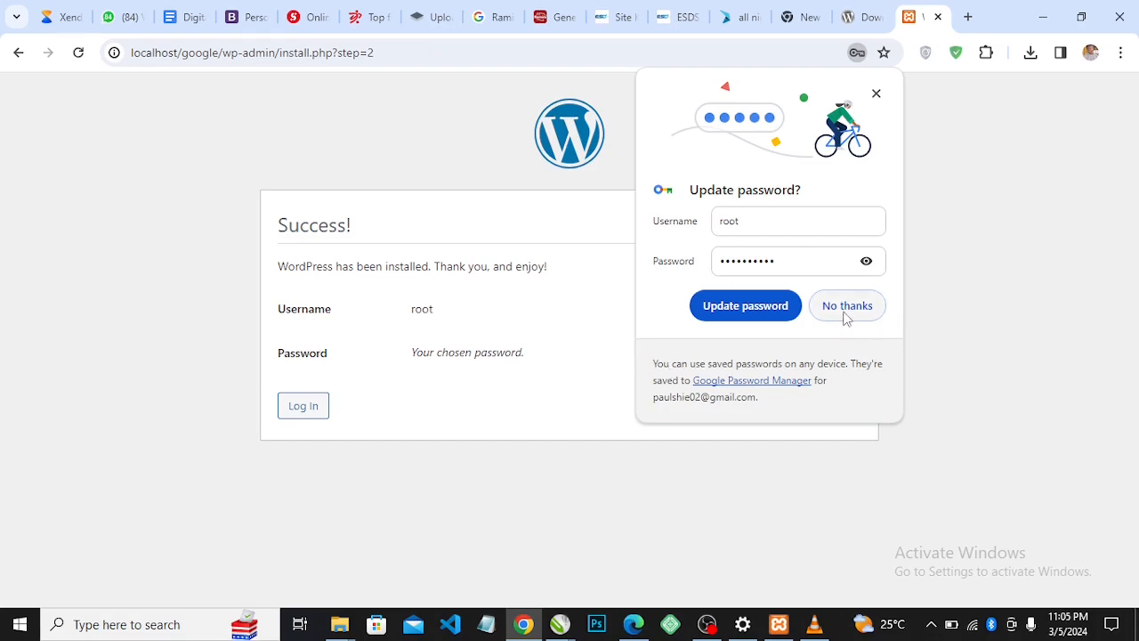
pyautogui.click(768, 312)
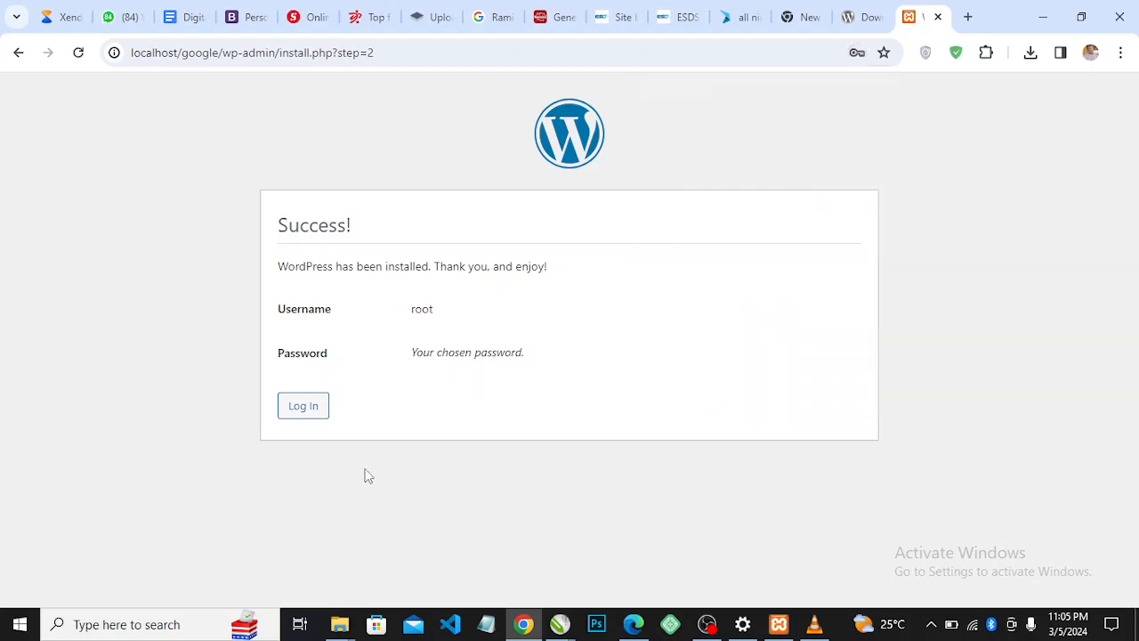
pyautogui.click(304, 408)
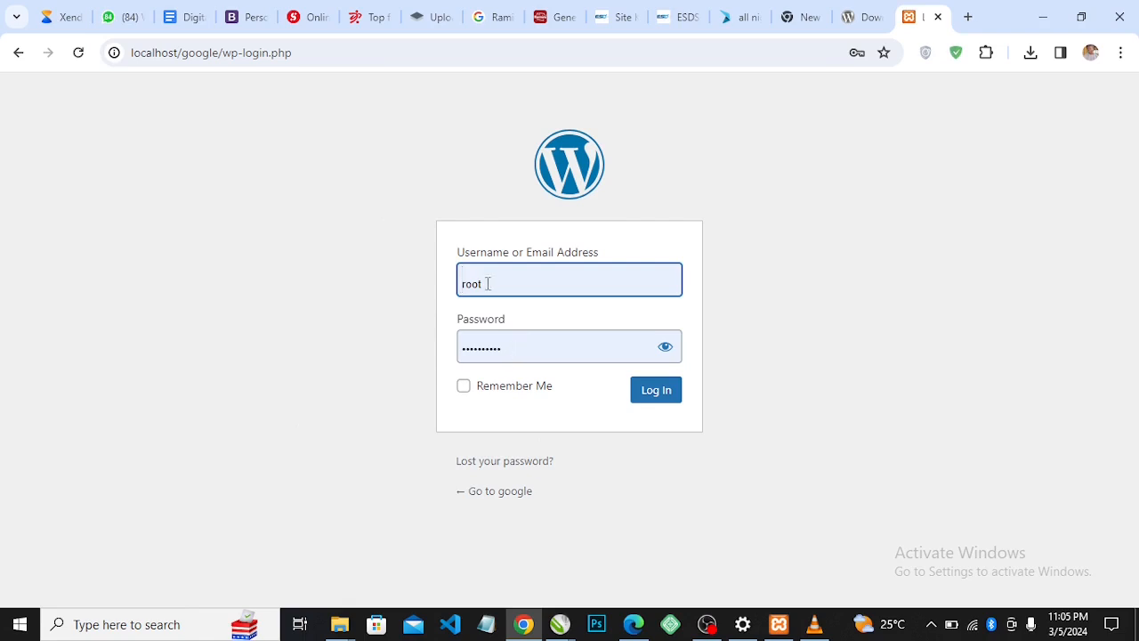
# Reveal the prefilled password to check it, then log in as root
pyautogui.click(668, 348)
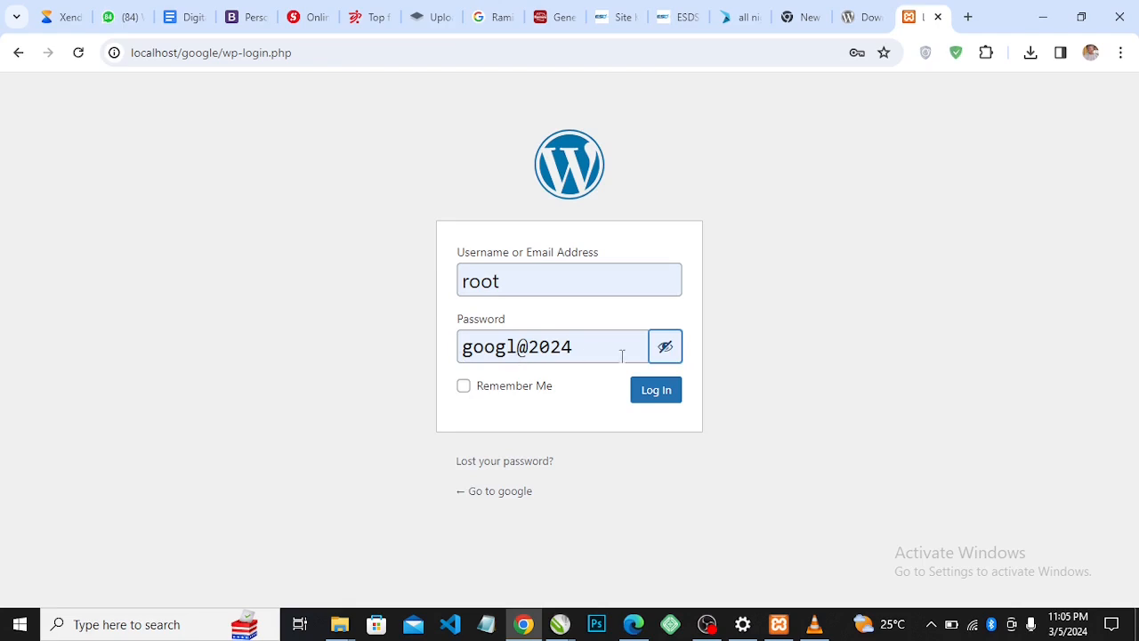
pyautogui.click(654, 392)
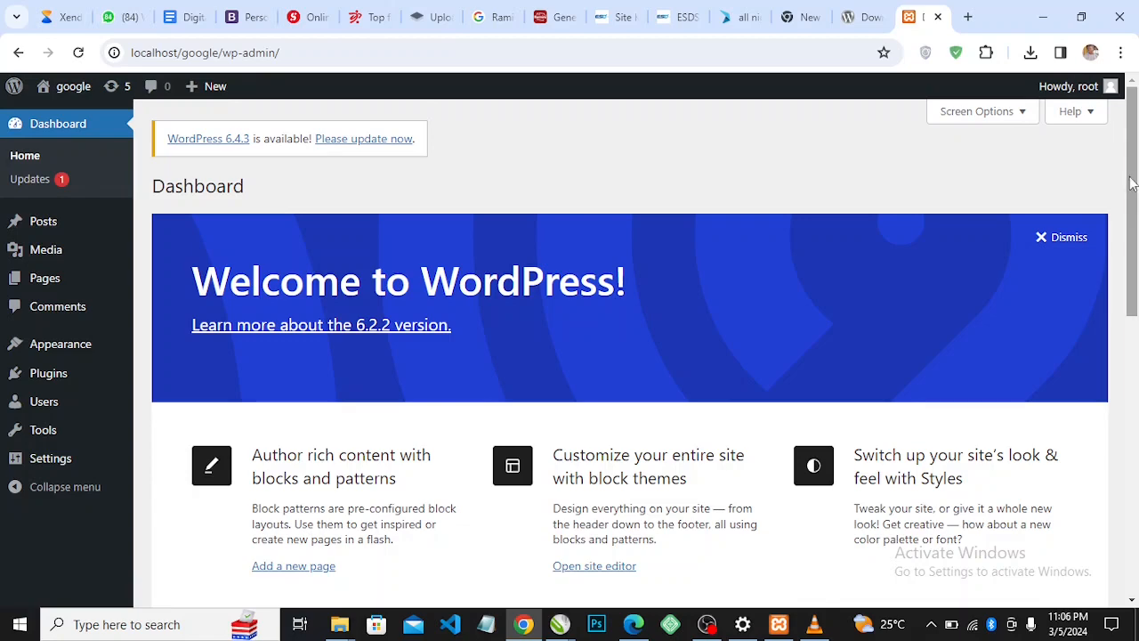
# Open the public google site via Visit Site under the admin bar's site menu
pyautogui.moveTo(1136, 190); pyautogui.dragTo(1132, 213)
pyautogui.moveTo(71, 96)
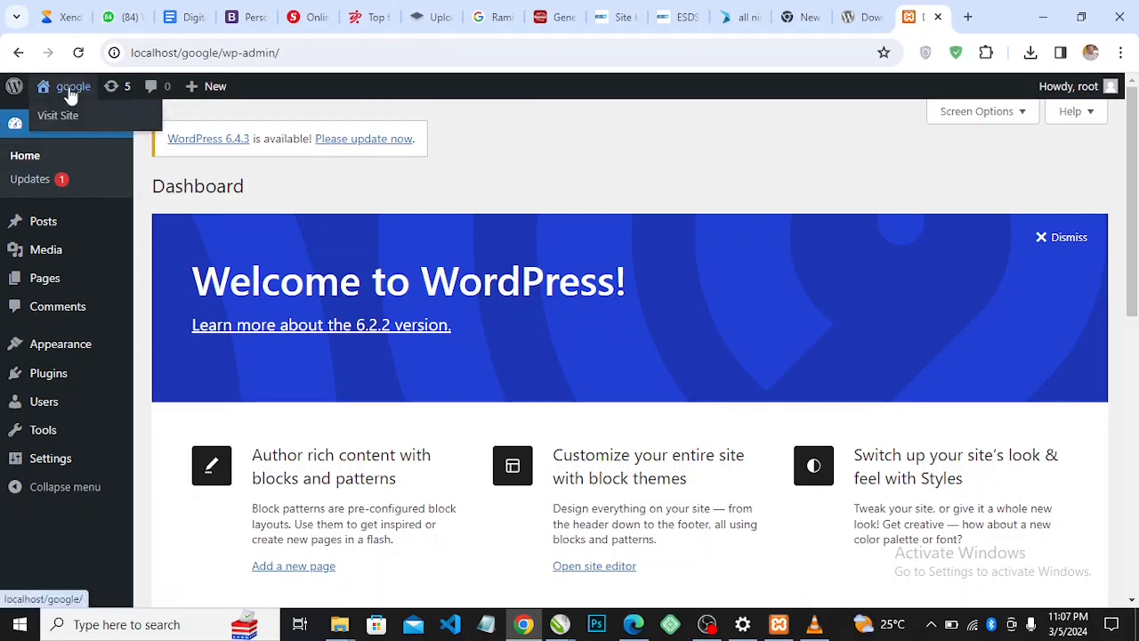
pyautogui.click(56, 115)
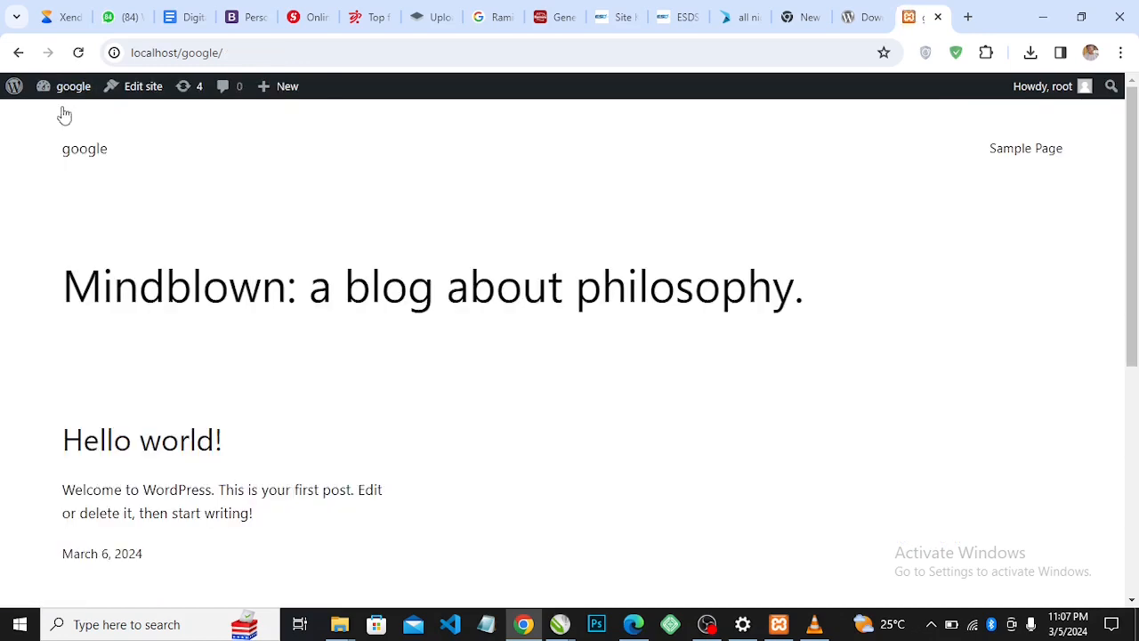
# Scroll the front page from the Mindblown heading down to the Get In Touch footer
pyautogui.moveTo(1134, 221); pyautogui.dragTo(1134, 185)
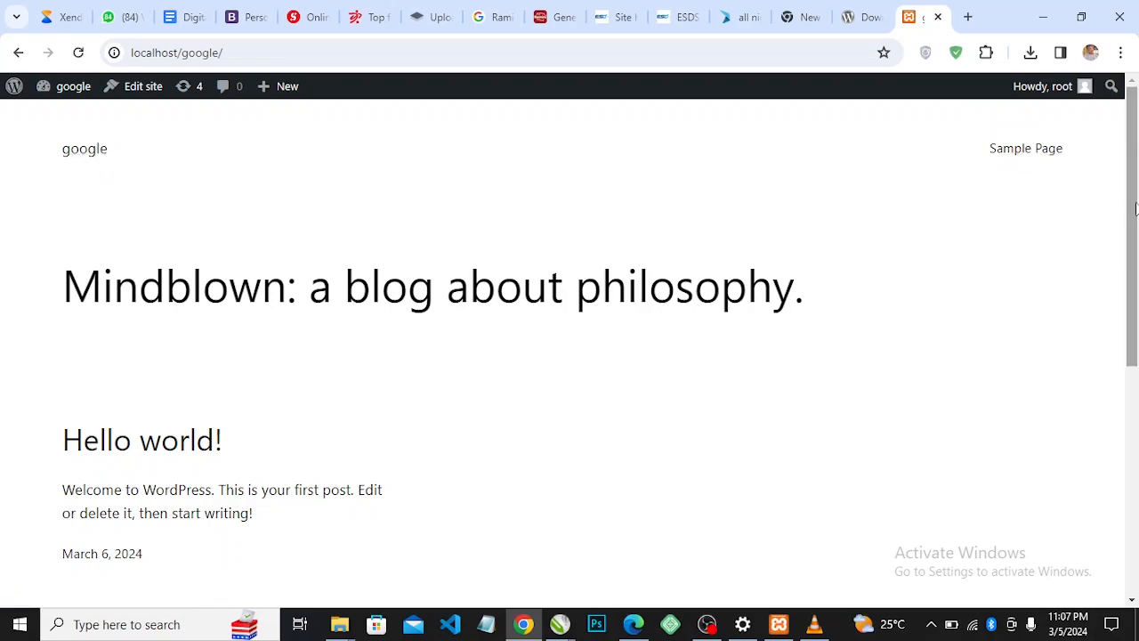
pyautogui.moveTo(1137, 206); pyautogui.dragTo(1134, 260)
pyautogui.moveTo(1134, 260); pyautogui.dragTo(1132, 227)
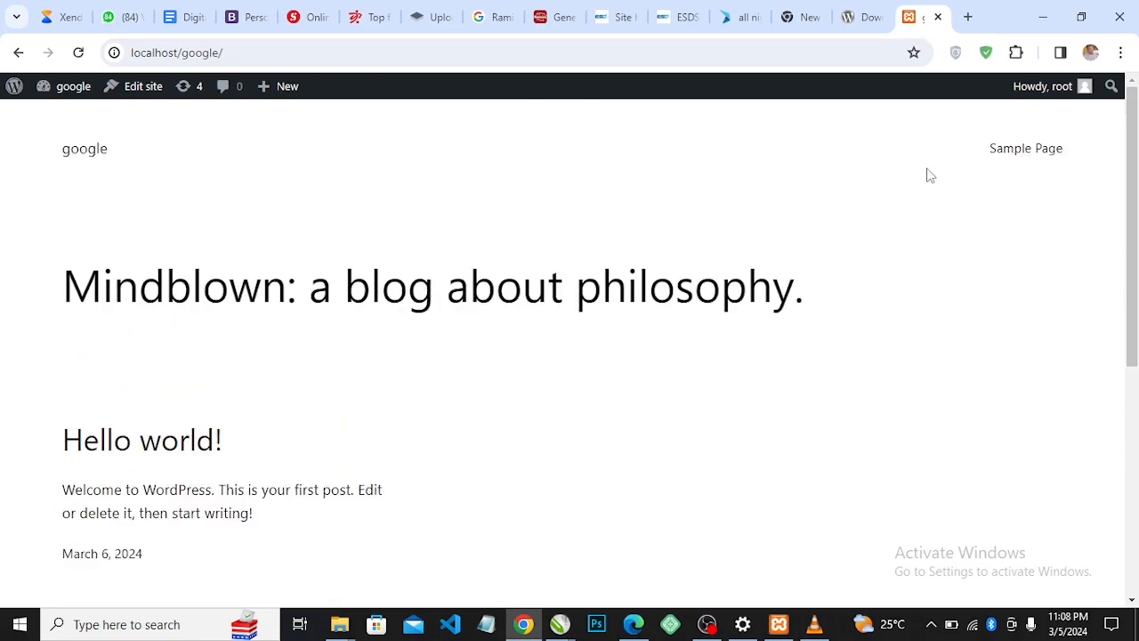
pyautogui.moveTo(1135, 206); pyautogui.dragTo(1133, 239)
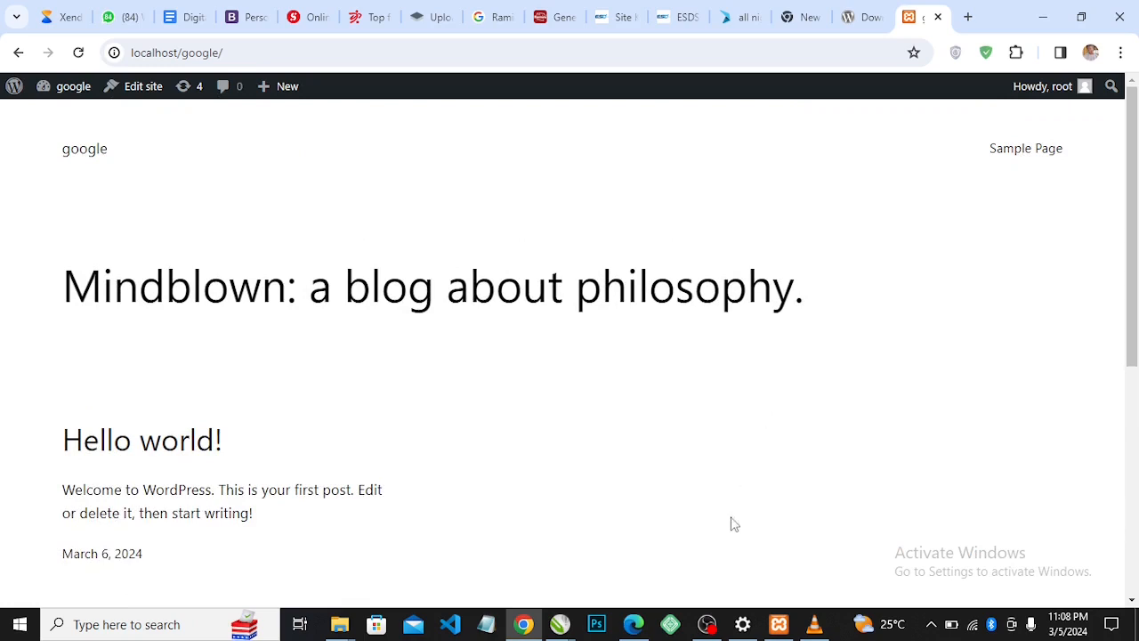